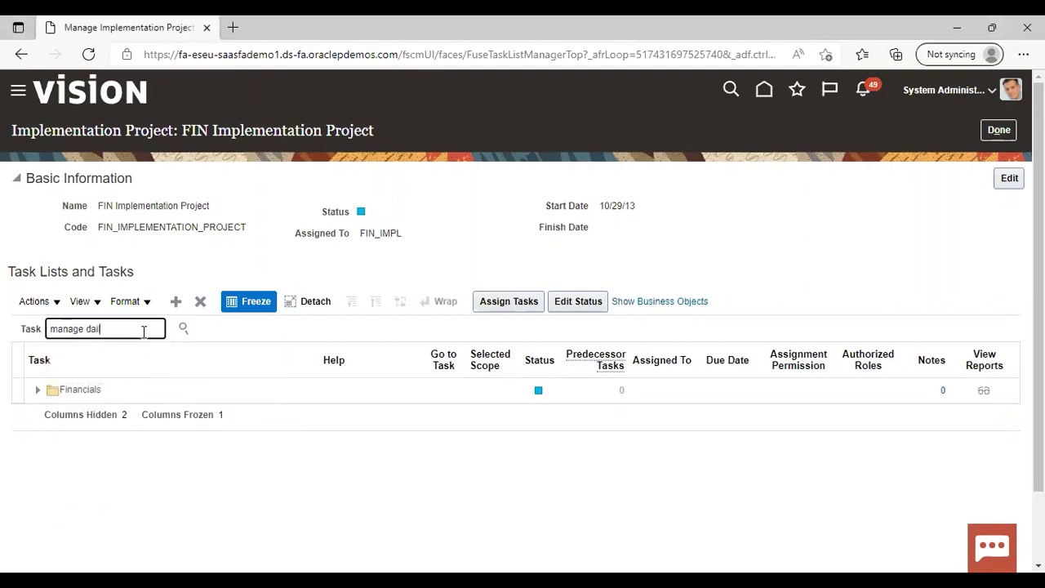
- Find the "manage daily rates" task in the implementation project and go to it
{"action": "type", "text": "y rates"}
{"action": "left_click", "coordinate": [185, 331]}
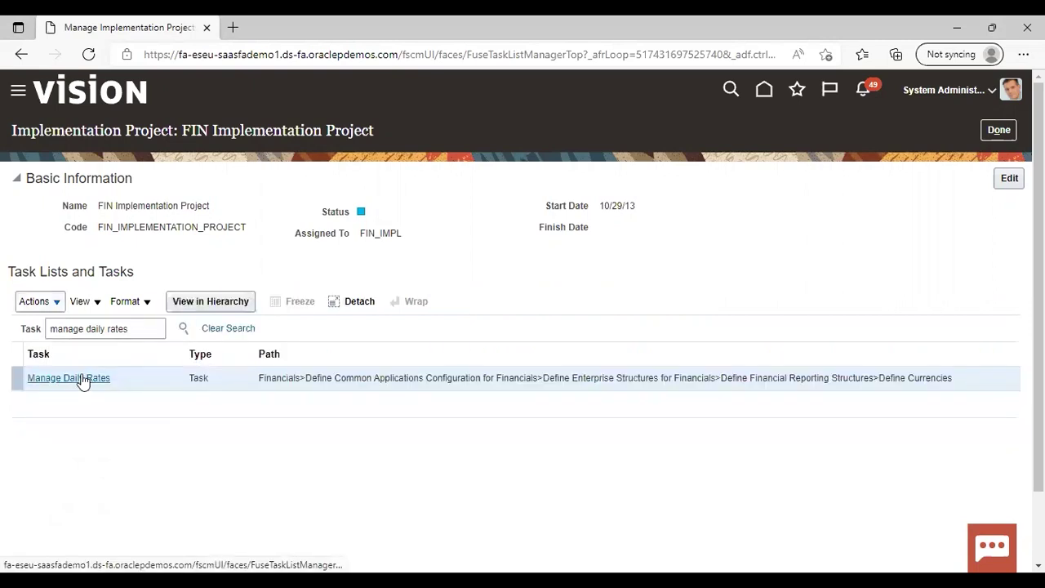
{"action": "left_click", "coordinate": [80, 377]}
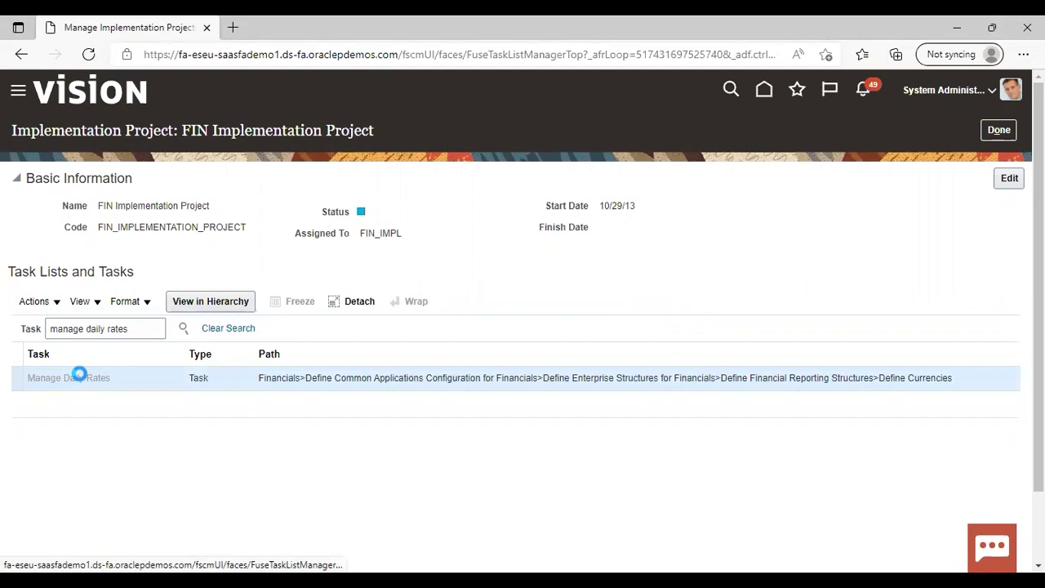
{"action": "left_click", "coordinate": [441, 500]}
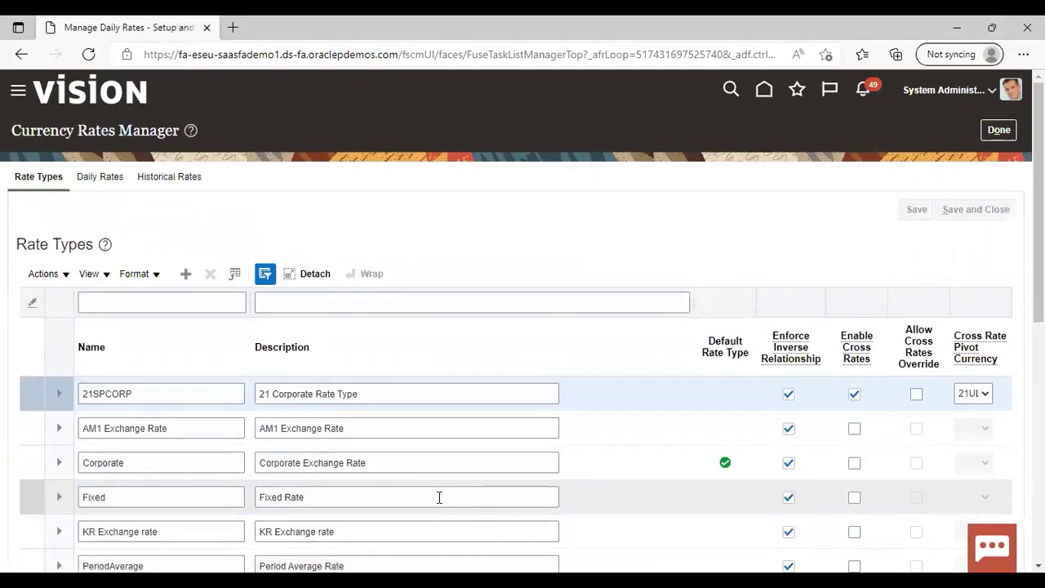
- Set up a daily rates search from USD - US Dollar to INR - Indian Rupee
{"action": "left_click", "coordinate": [111, 180]}
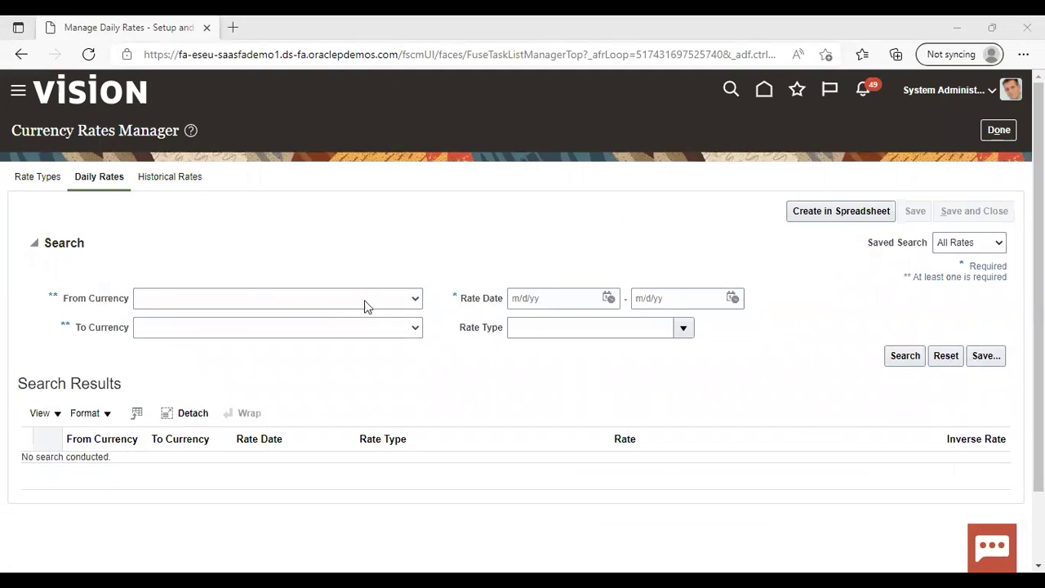
{"action": "left_click", "coordinate": [400, 300]}
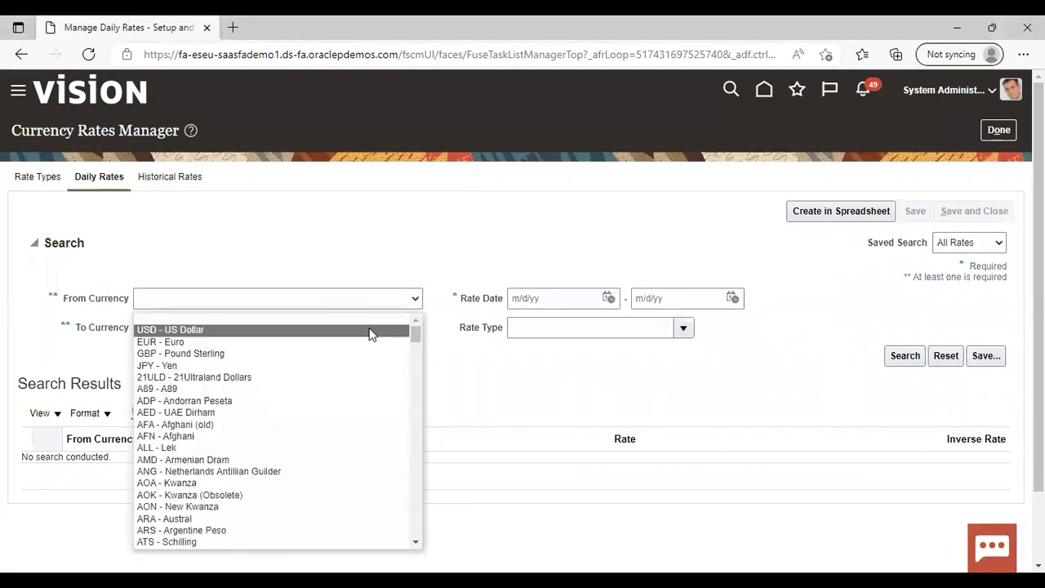
{"action": "left_click", "coordinate": [369, 331]}
{"action": "left_click", "coordinate": [365, 330]}
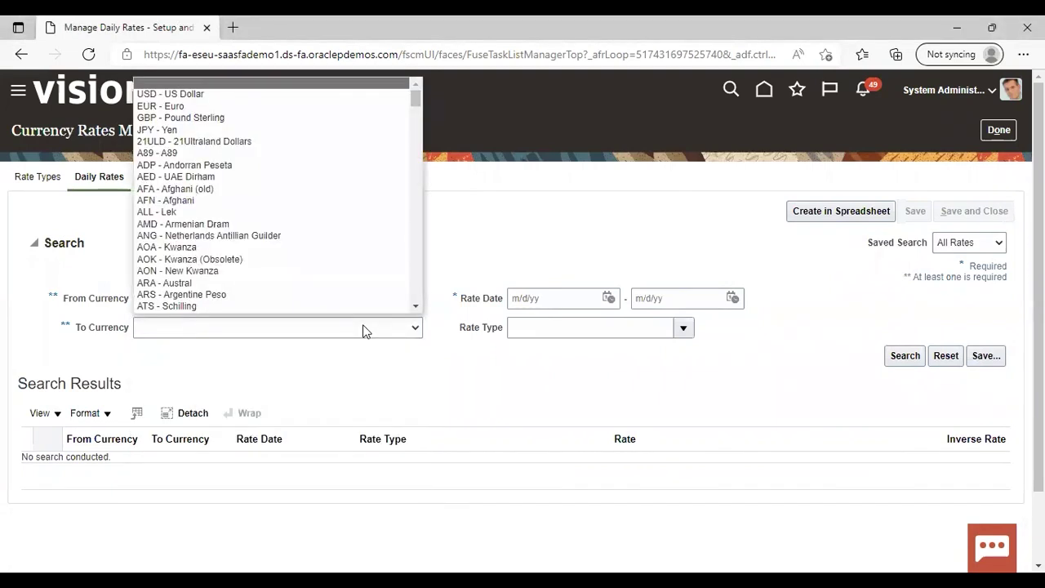
{"action": "type", "text": "inr"}
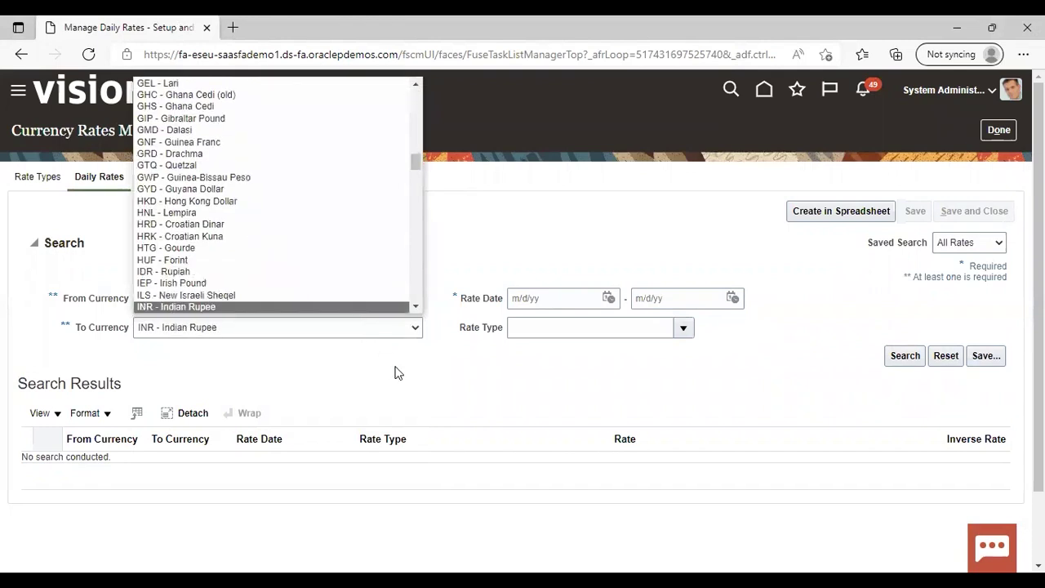
- Limit the daily rates search to the rate date range 4/2/22 to 4/2/22
{"action": "left_click", "coordinate": [563, 303]}
{"action": "left_click", "coordinate": [560, 299]}
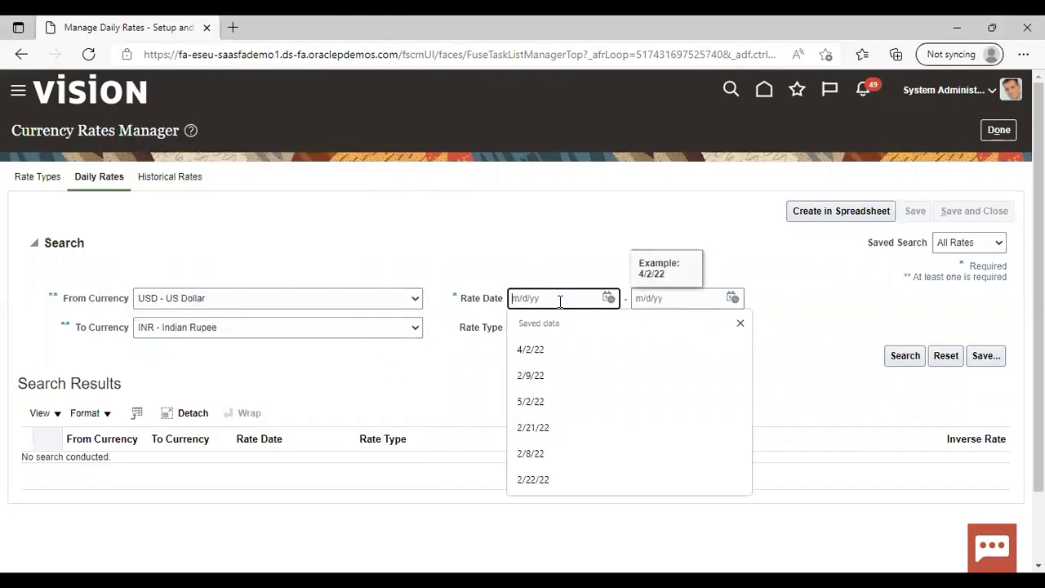
{"action": "left_click", "coordinate": [547, 346]}
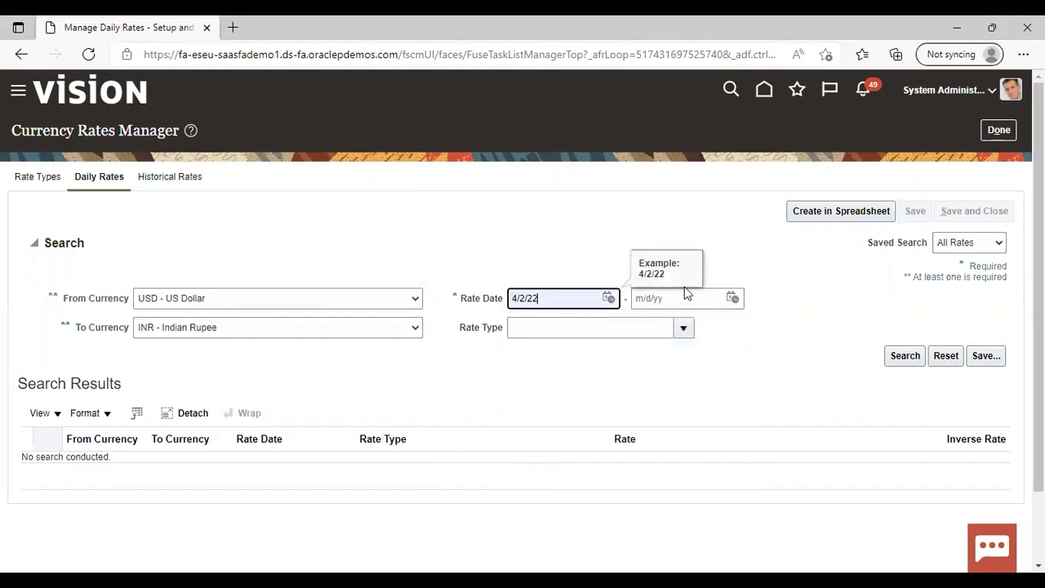
{"action": "left_click", "coordinate": [685, 298]}
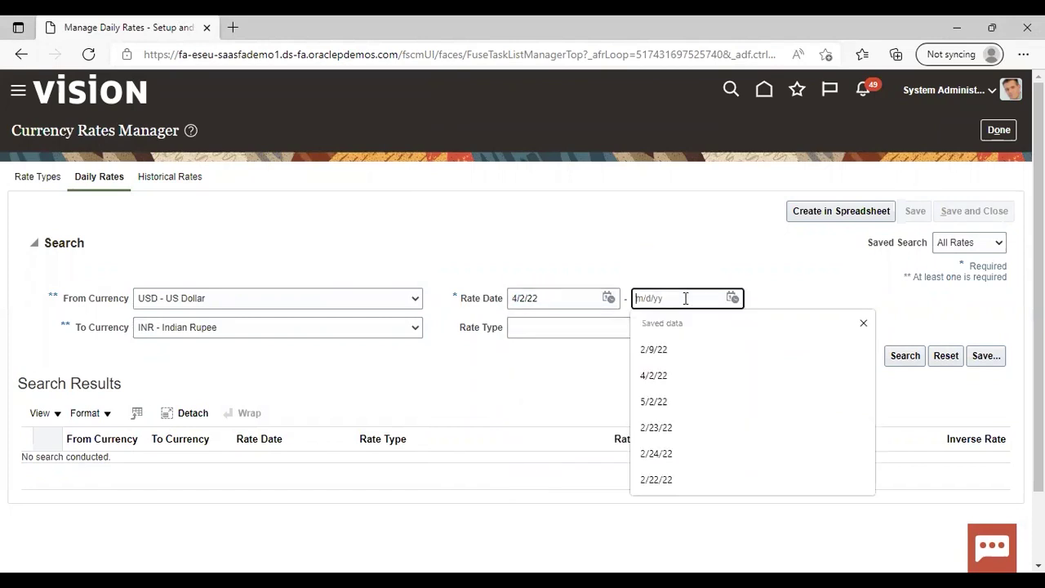
{"action": "left_click", "coordinate": [653, 374]}
{"action": "left_click", "coordinate": [556, 377]}
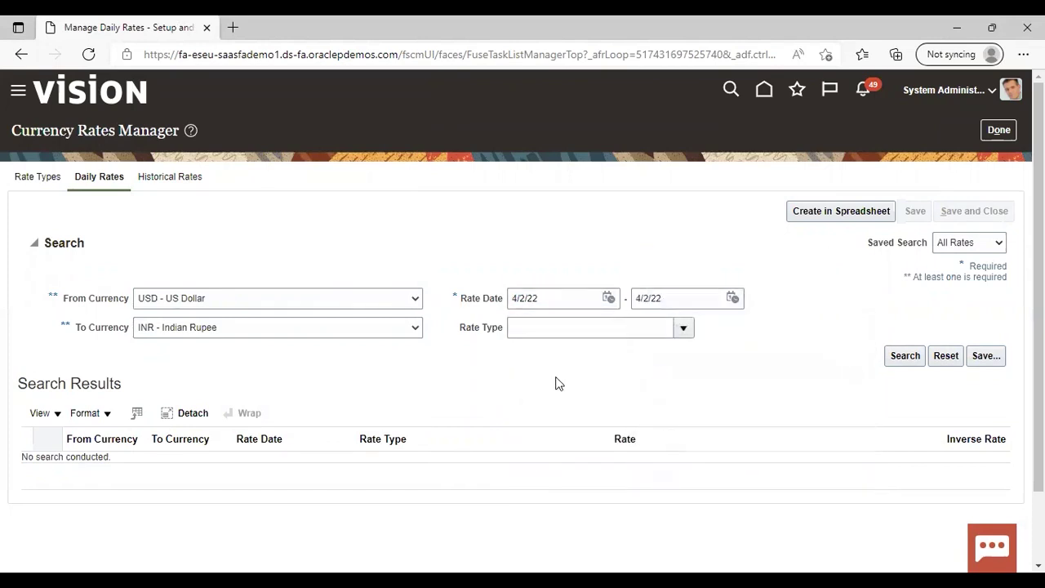
- Choose the Corporate rate type and run the daily rates search
{"action": "left_click", "coordinate": [684, 331]}
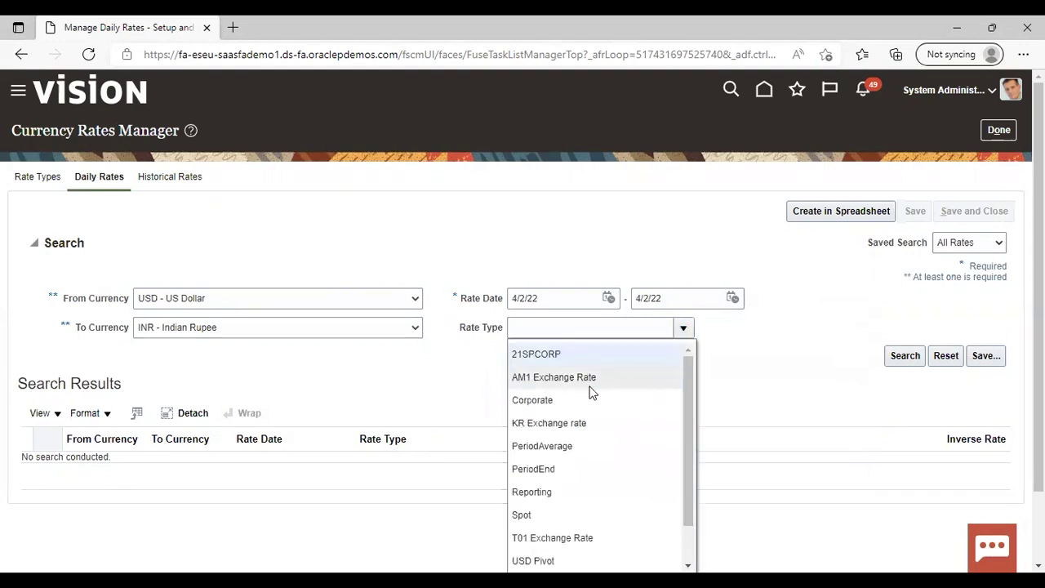
{"action": "left_click", "coordinate": [560, 405]}
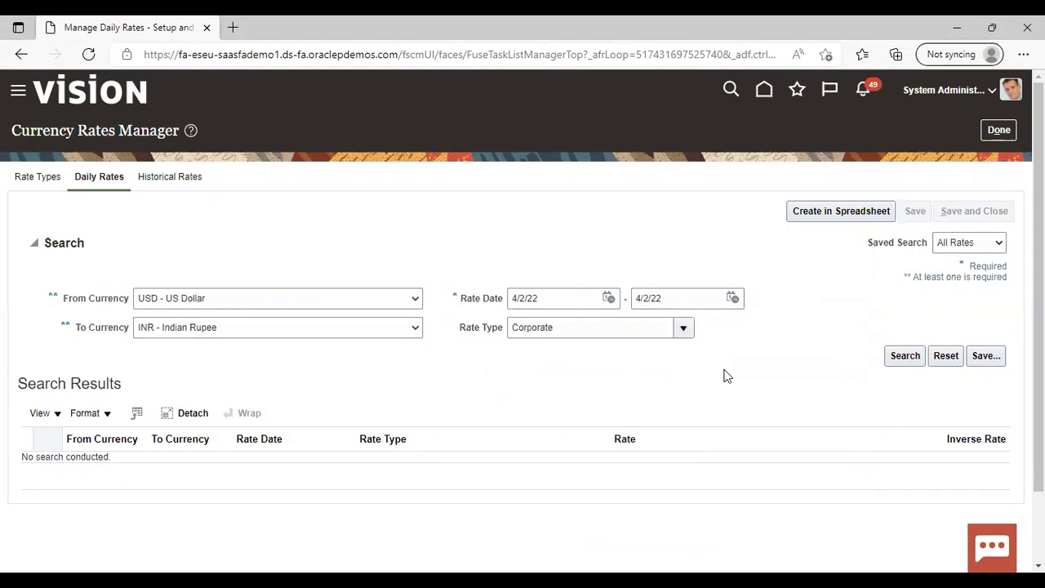
{"action": "left_click", "coordinate": [894, 359]}
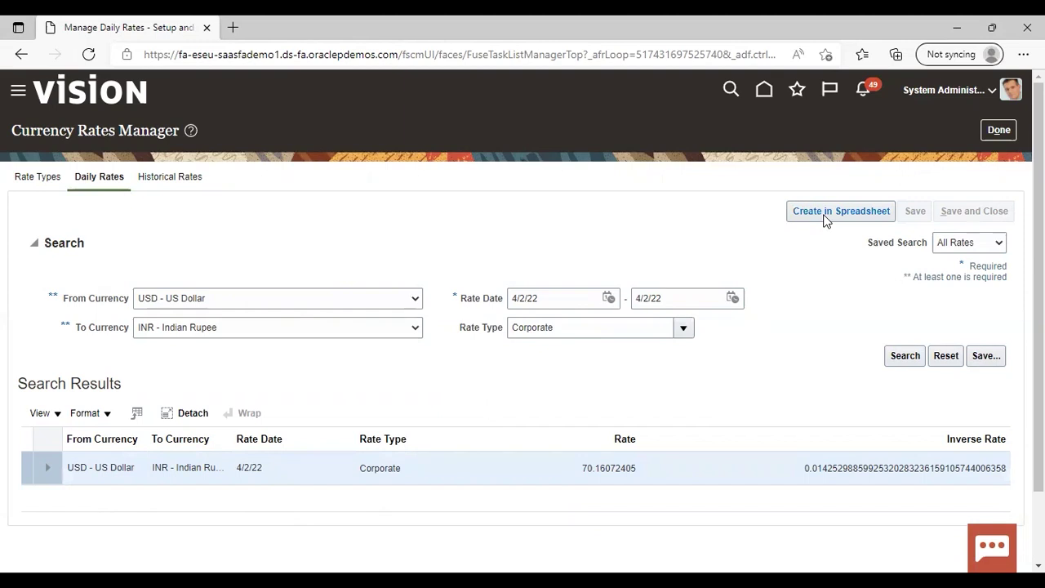
- Return to the implementation project, find "manage bank" among its tasks and go to Manage Bank Accounts
{"action": "left_click", "coordinate": [1000, 132]}
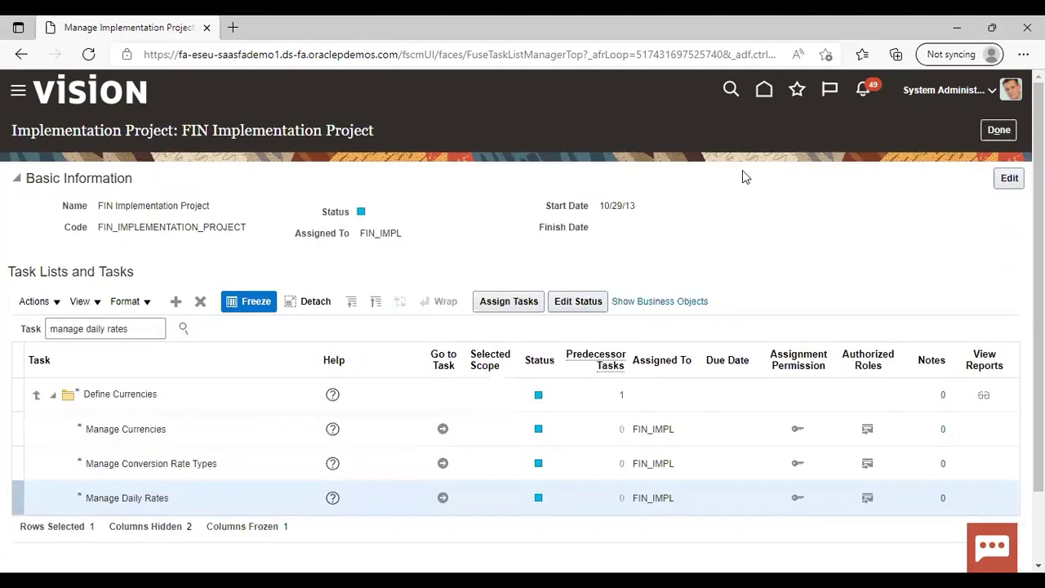
{"action": "left_click", "coordinate": [135, 331]}
{"action": "key", "text": "BackSpace"}
{"action": "key", "text": "BackSpace"}
{"action": "key", "text": "BackSpace"}
{"action": "key", "text": "BackSpace"}
{"action": "key", "text": "BackSpace"}
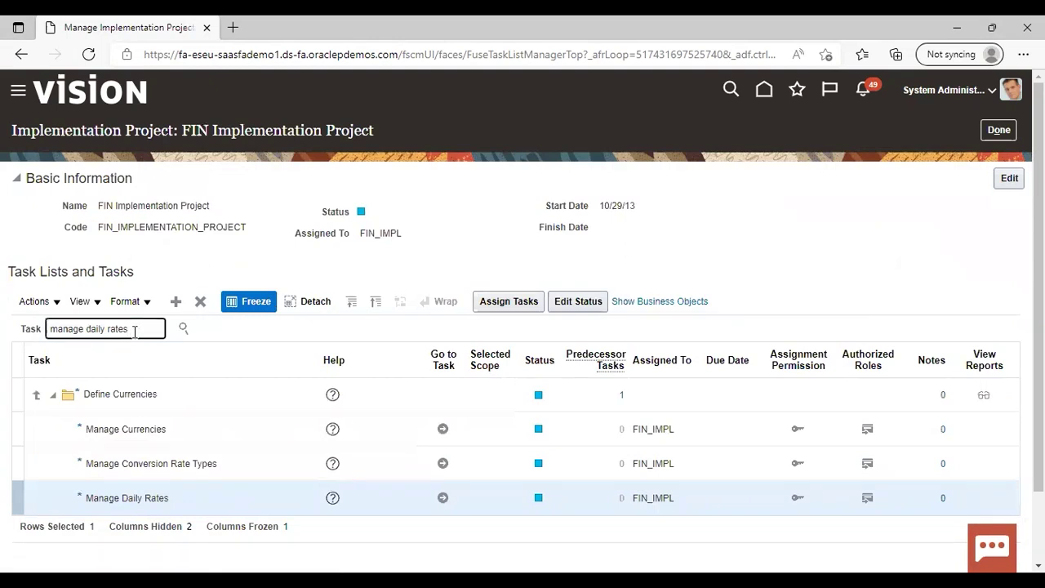
{"action": "key", "text": "BackSpace"}
{"action": "key", "text": "BackSpace"}
{"action": "key", "text": "BackSpace"}
{"action": "key", "text": "BackSpace"}
{"action": "key", "text": "BackSpace"}
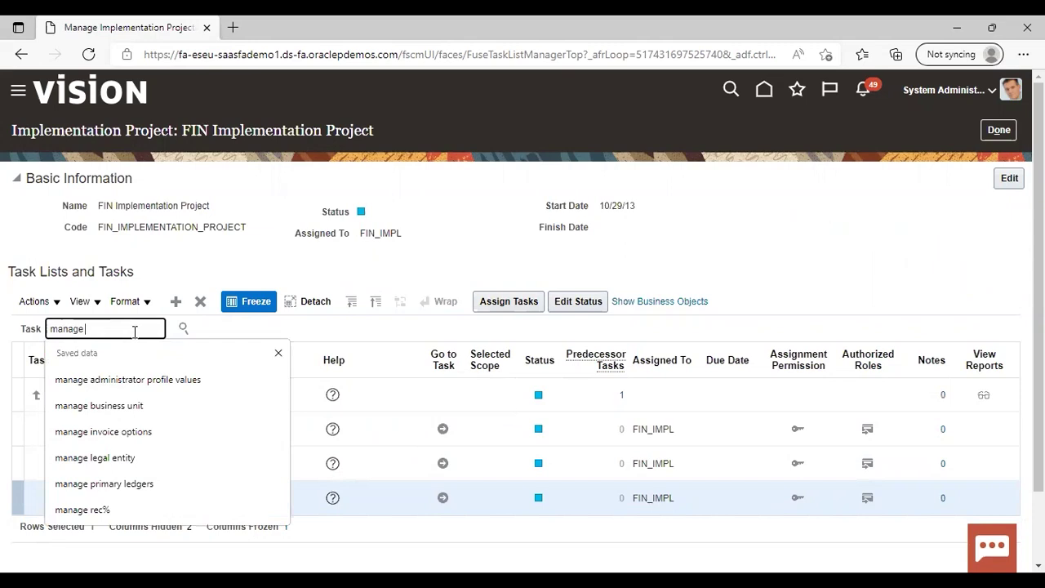
{"action": "type", "text": "bank"}
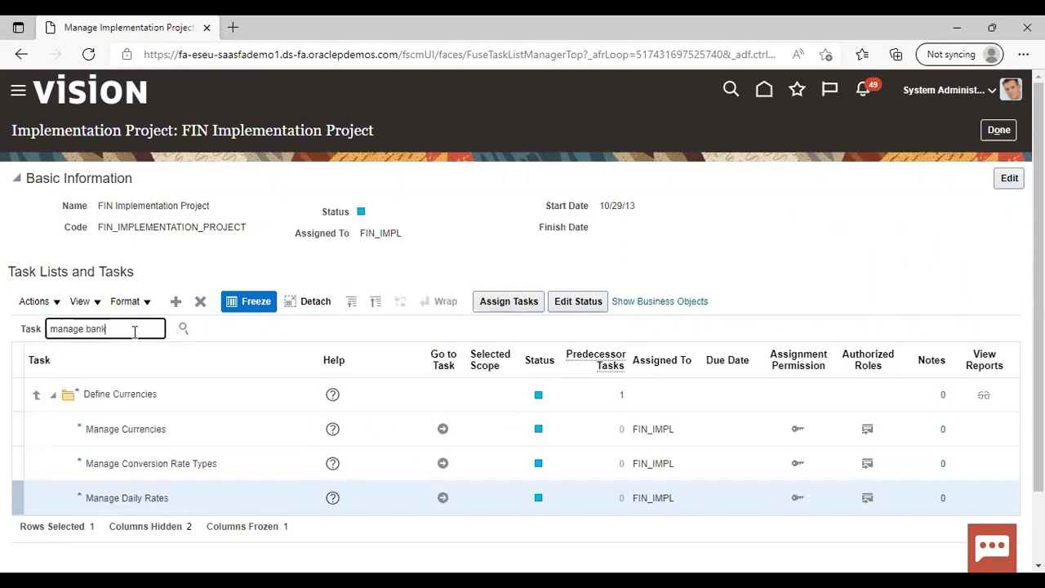
{"action": "key", "text": "Return"}
{"action": "left_click", "coordinate": [100, 377]}
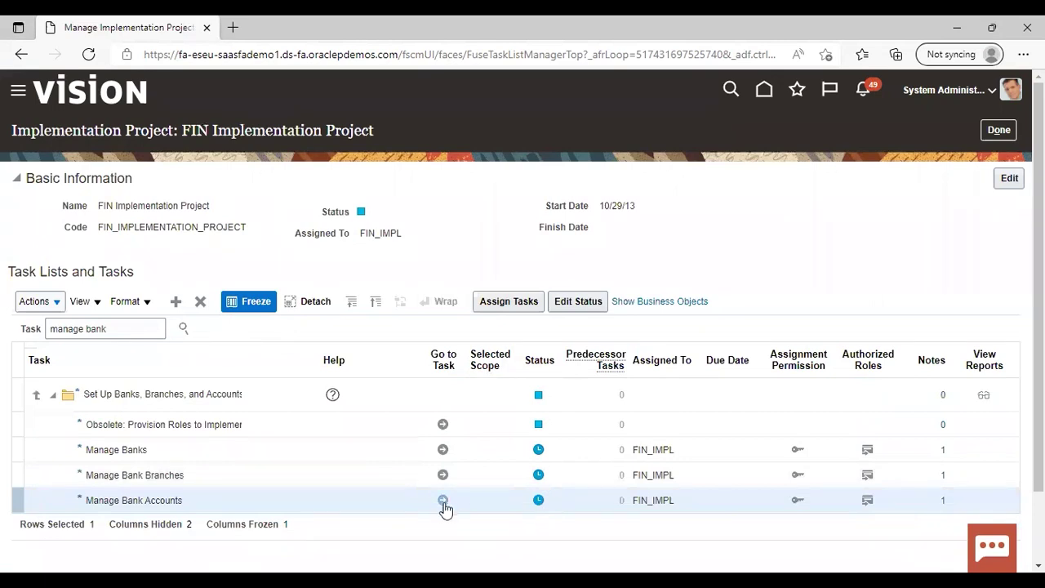
{"action": "left_click", "coordinate": [443, 500]}
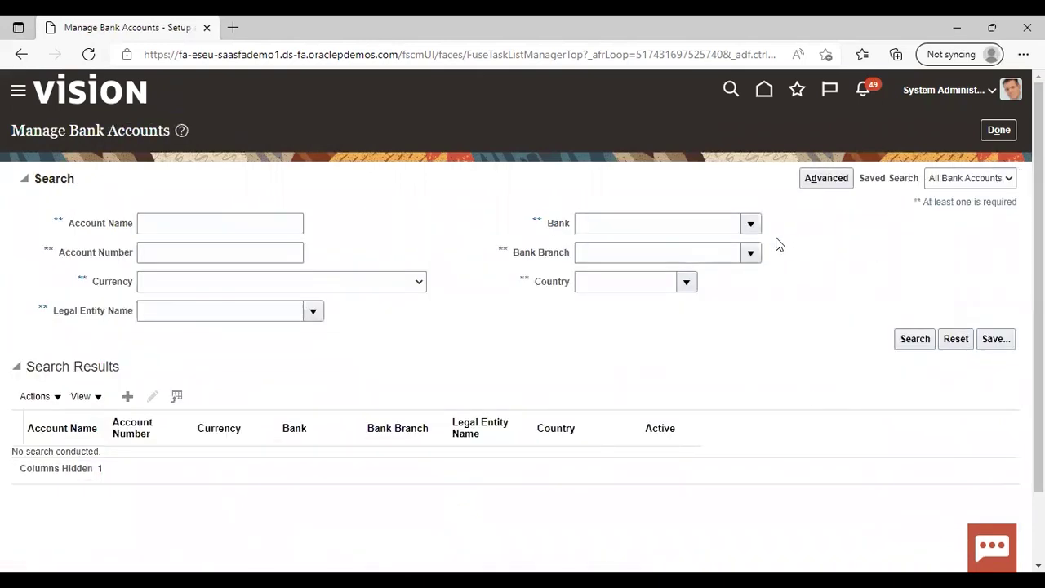
- Search for the bank accounts held at Bank of America
{"action": "left_click", "coordinate": [686, 227]}
{"action": "left_click", "coordinate": [648, 276]}
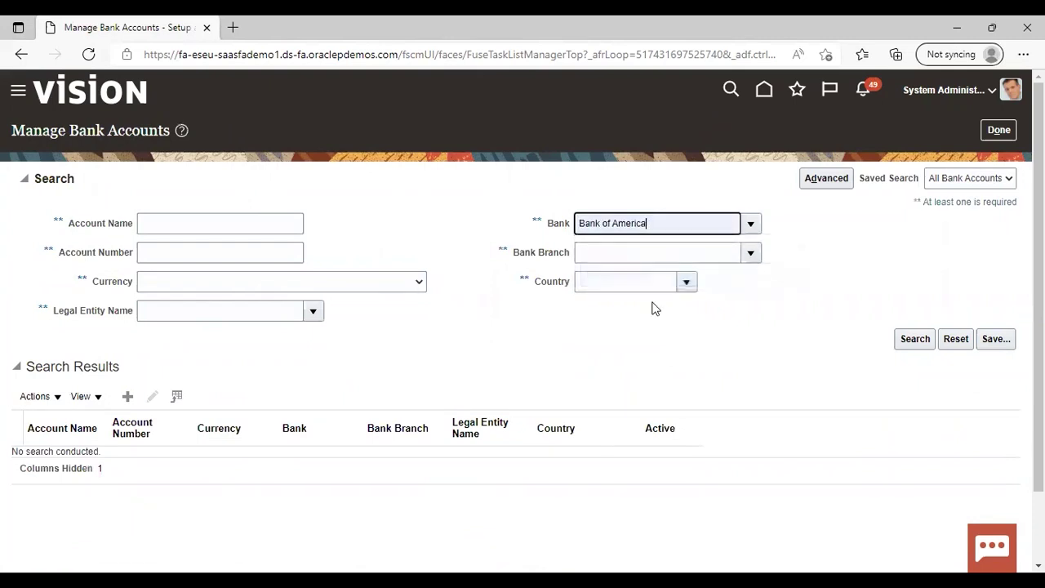
{"action": "left_click", "coordinate": [908, 341]}
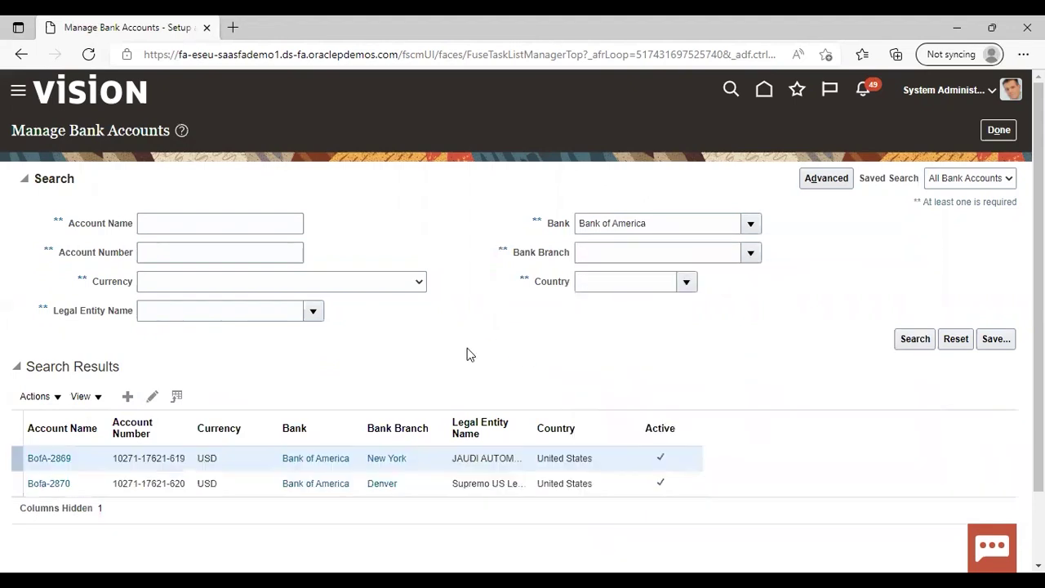
- Review the GL accounts and multicurrency setting of the New York branch bank account, and return to the implementation project without saving
{"action": "left_click", "coordinate": [152, 396]}
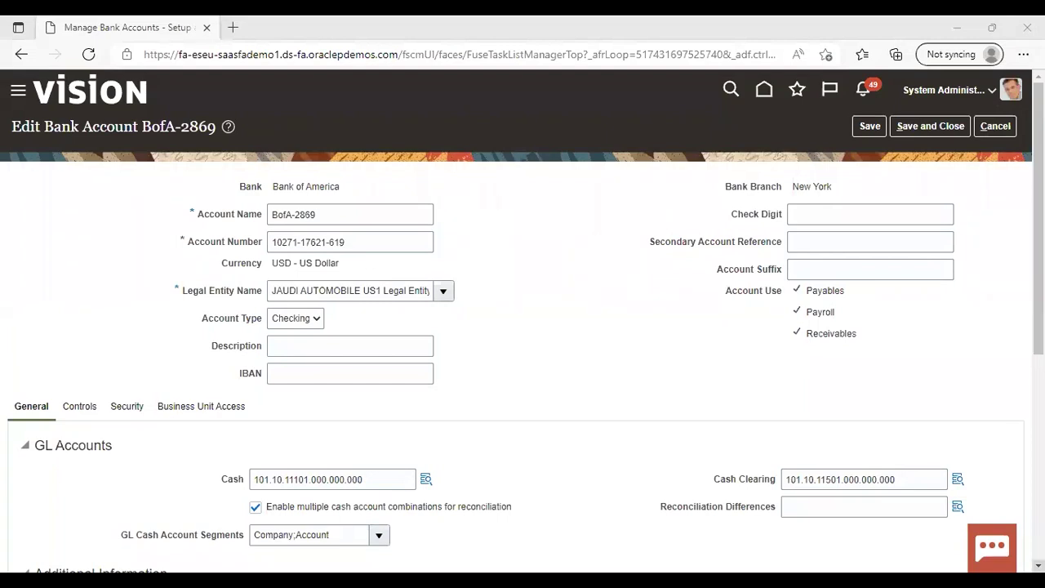
{"action": "scroll", "coordinate": [832, 408], "scroll_direction": "down", "scroll_amount": 3}
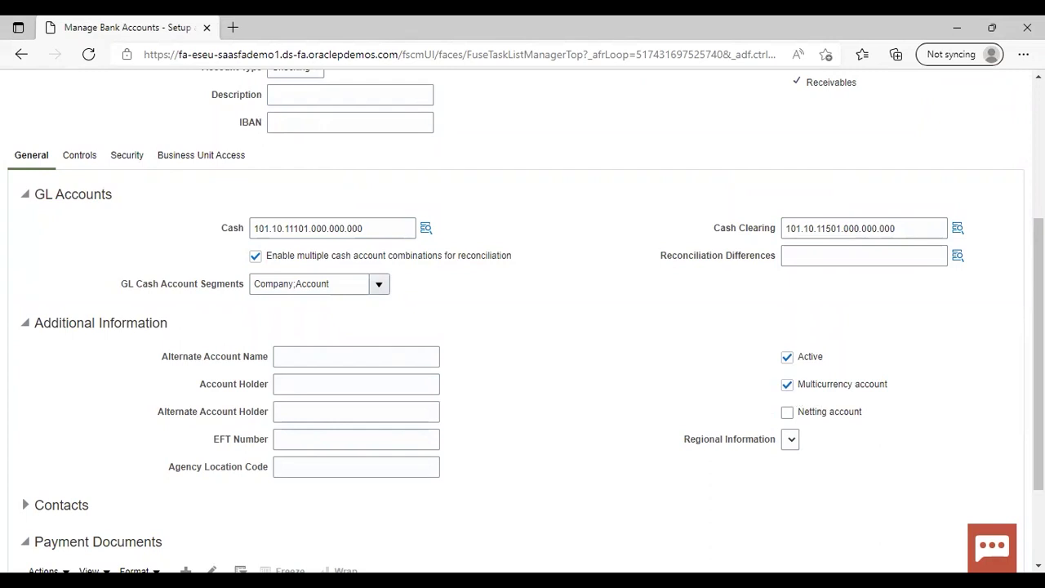
{"action": "scroll", "coordinate": [522, 321], "scroll_direction": "up", "scroll_amount": 3}
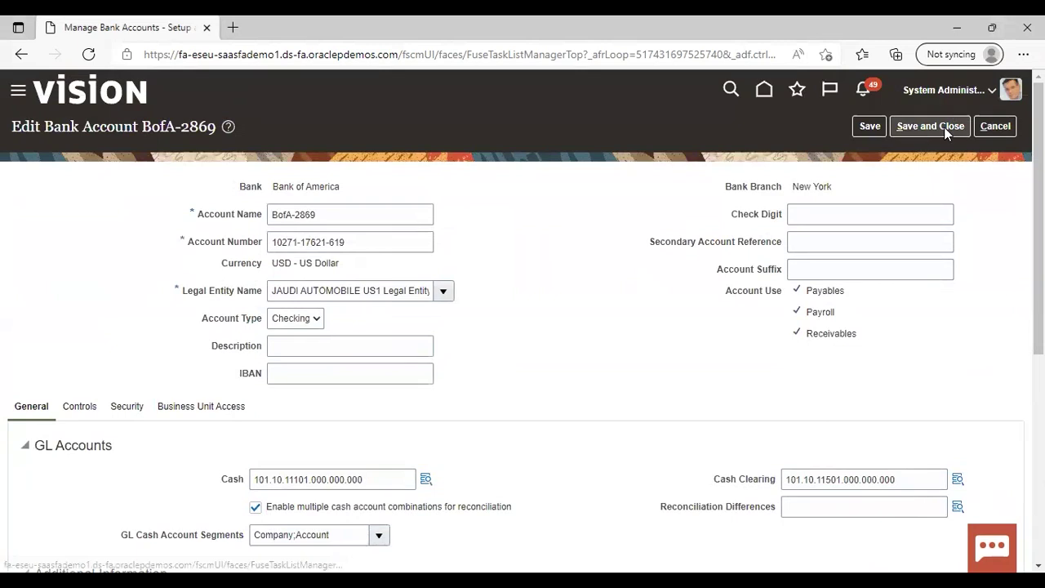
{"action": "left_click", "coordinate": [1004, 126]}
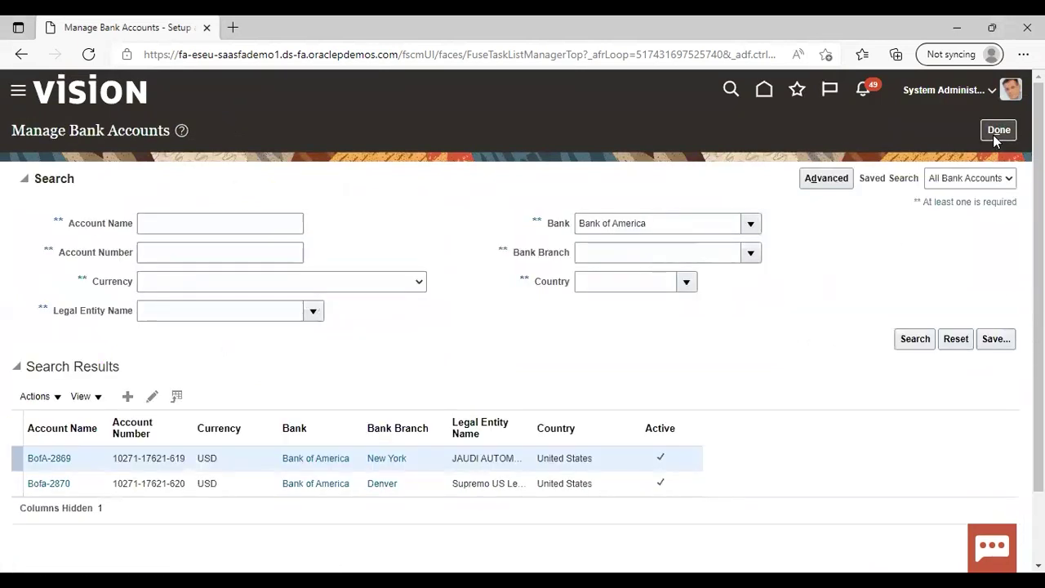
{"action": "left_click", "coordinate": [996, 133]}
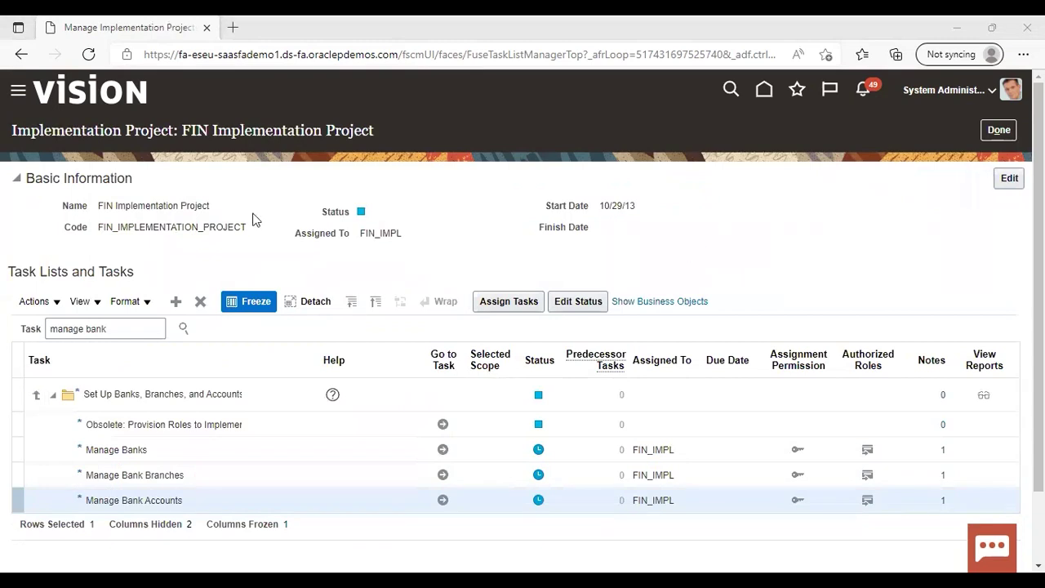
- Go to Billing under Receivables and start creating a transaction
{"action": "left_click", "coordinate": [15, 95]}
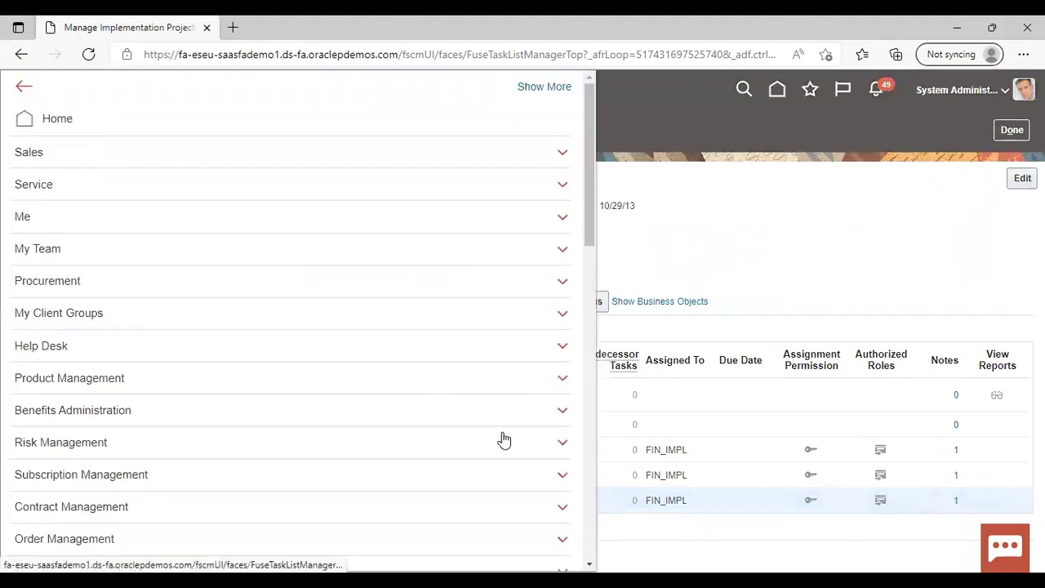
{"action": "scroll", "coordinate": [501, 439], "scroll_direction": "down", "scroll_amount": 3}
{"action": "left_click", "coordinate": [46, 428]}
{"action": "scroll", "coordinate": [4, 359], "scroll_direction": "down", "scroll_amount": 1}
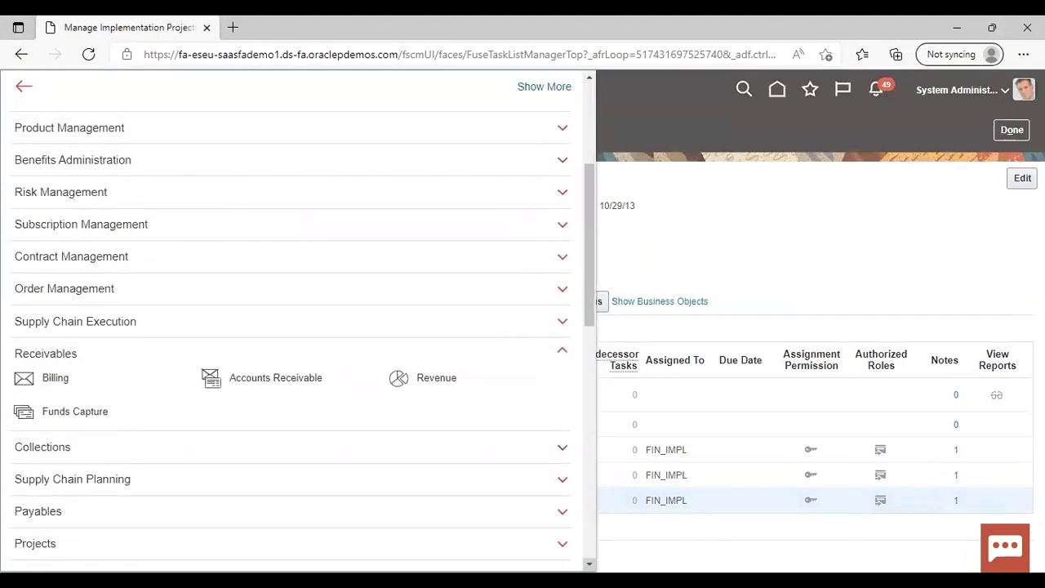
{"action": "left_click", "coordinate": [56, 379]}
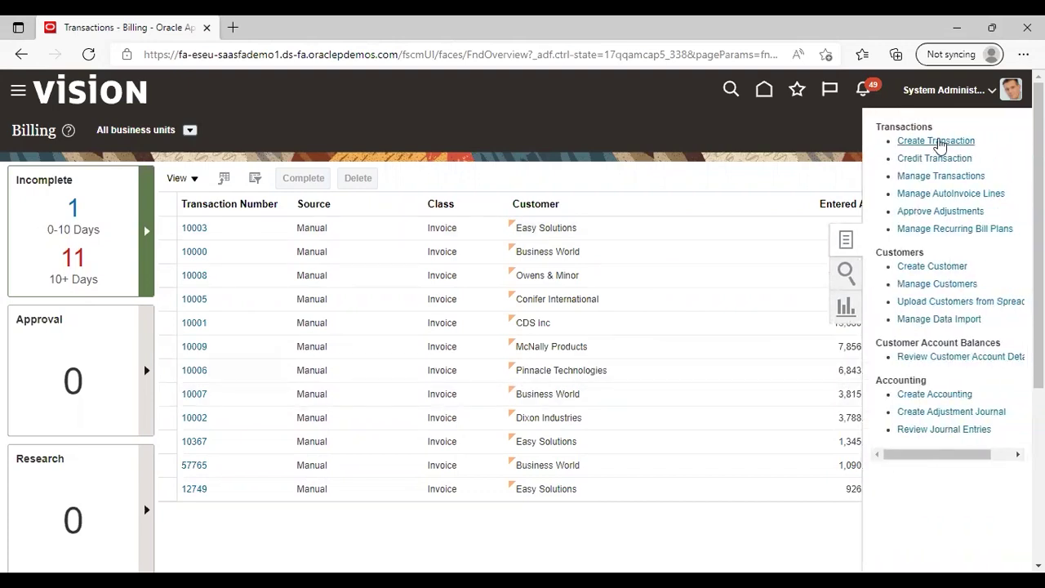
{"action": "left_click", "coordinate": [936, 140]}
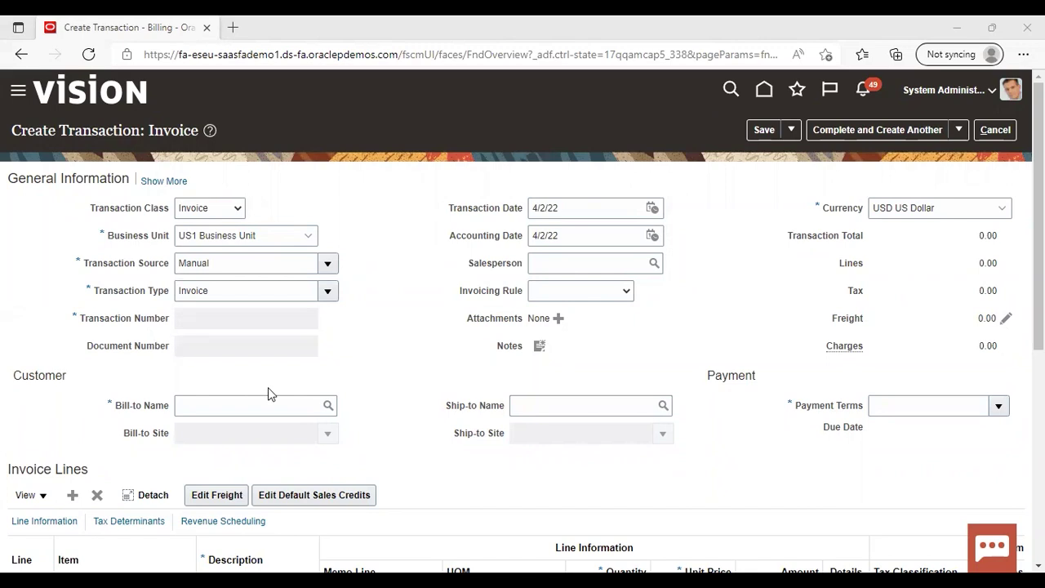
- Search for "easy" and set Easy Solutions as the invoice's bill-to customer
{"action": "left_click", "coordinate": [327, 407]}
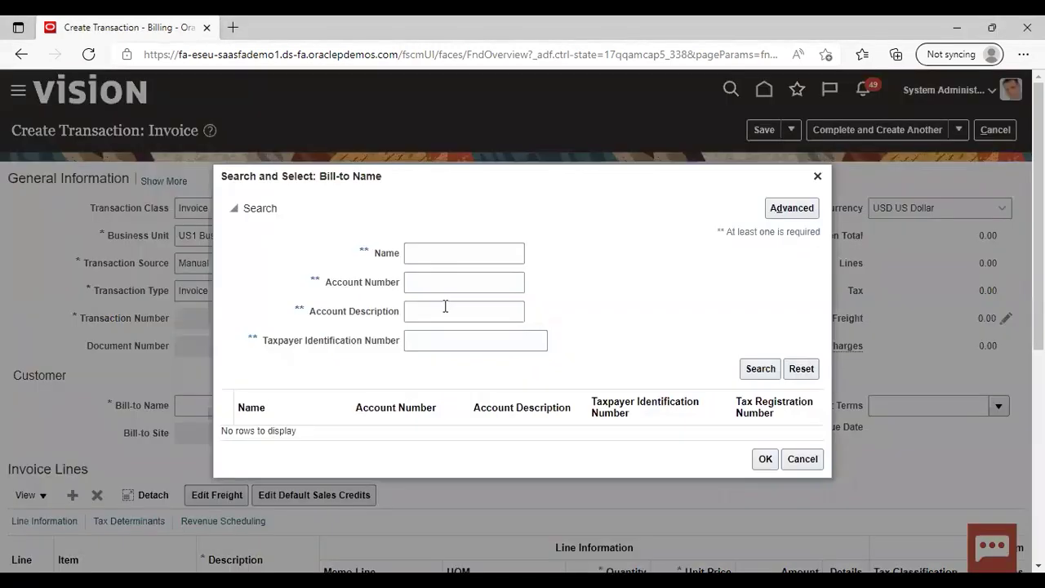
{"action": "left_click", "coordinate": [504, 251]}
{"action": "type", "text": "easy"}
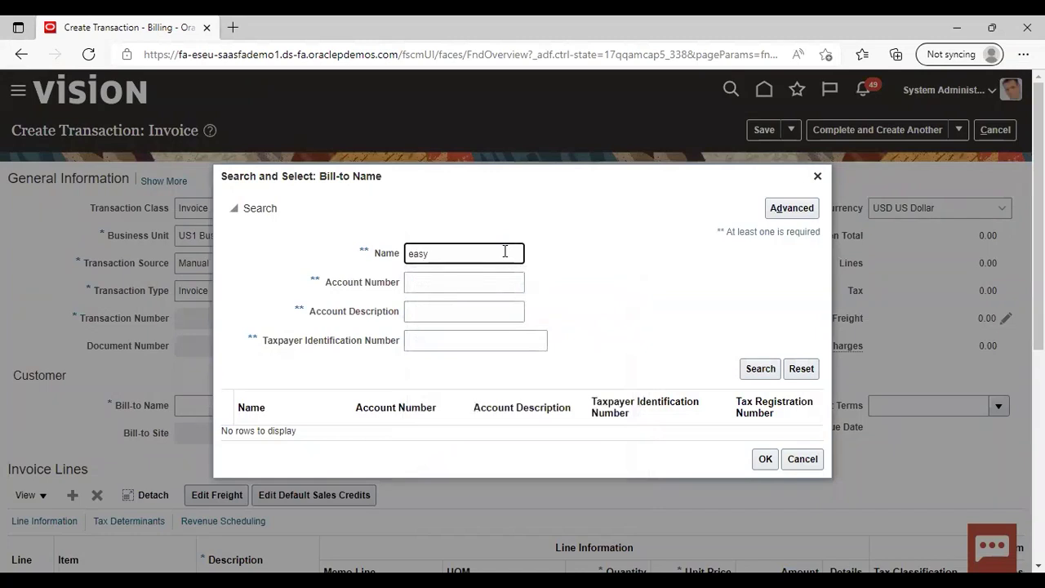
{"action": "key", "text": "Return"}
{"action": "left_click", "coordinate": [322, 430]}
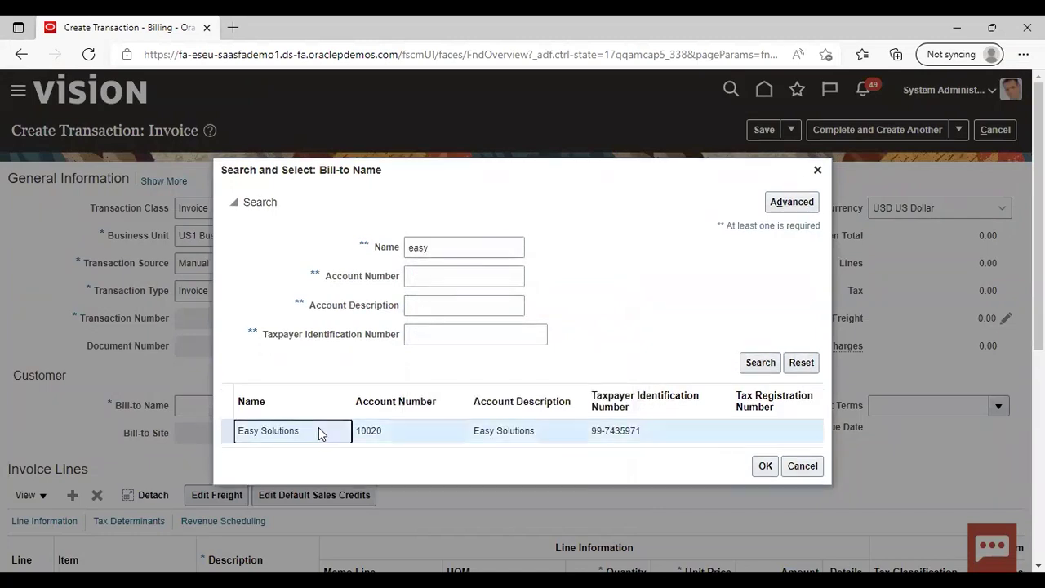
{"action": "left_click", "coordinate": [764, 467]}
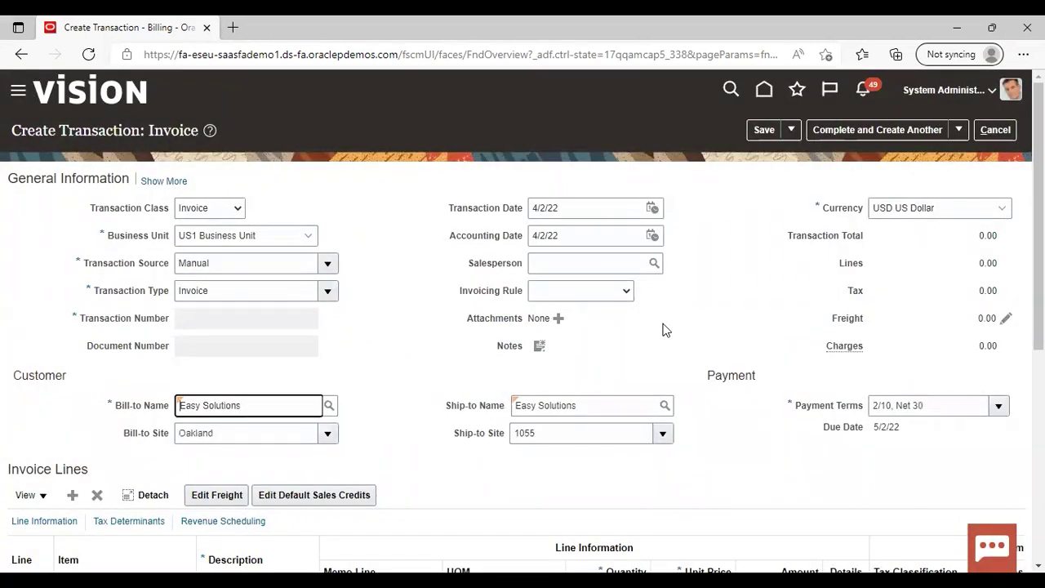
- Enter invoice line 1 with the description "goods", a quantity of 1 and a unit price of 10120
{"action": "scroll", "coordinate": [298, 167], "scroll_direction": "down", "scroll_amount": 5}
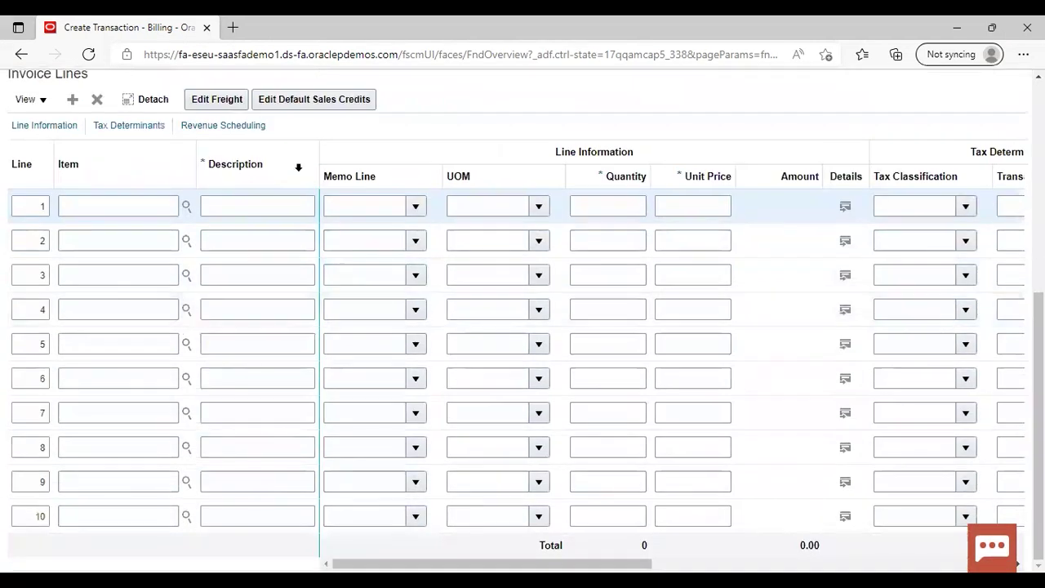
{"action": "left_click", "coordinate": [283, 207]}
{"action": "type", "text": "good"}
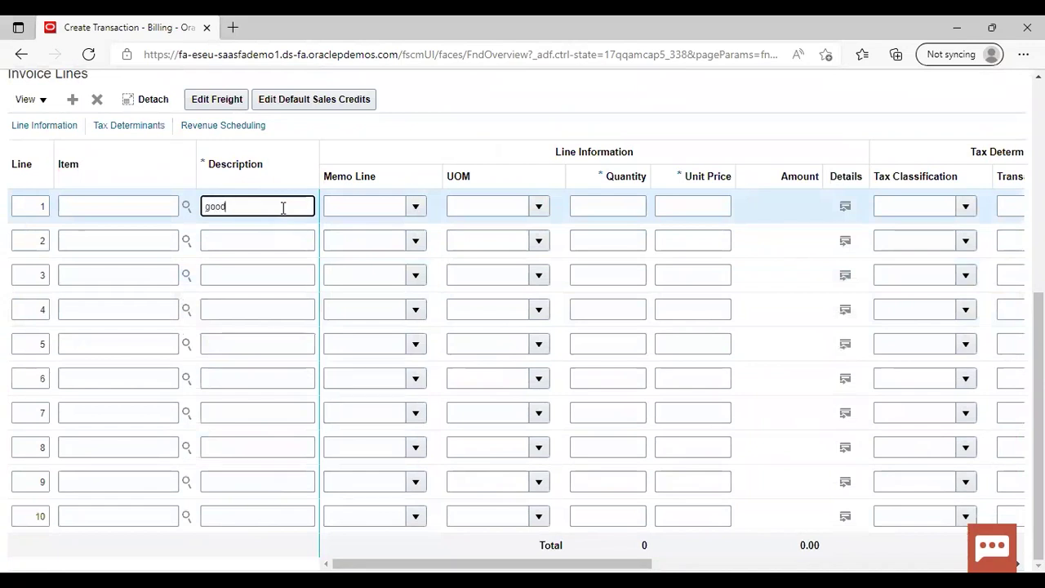
{"action": "type", "text": "s"}
{"action": "left_click", "coordinate": [634, 201]}
{"action": "type", "text": "1"}
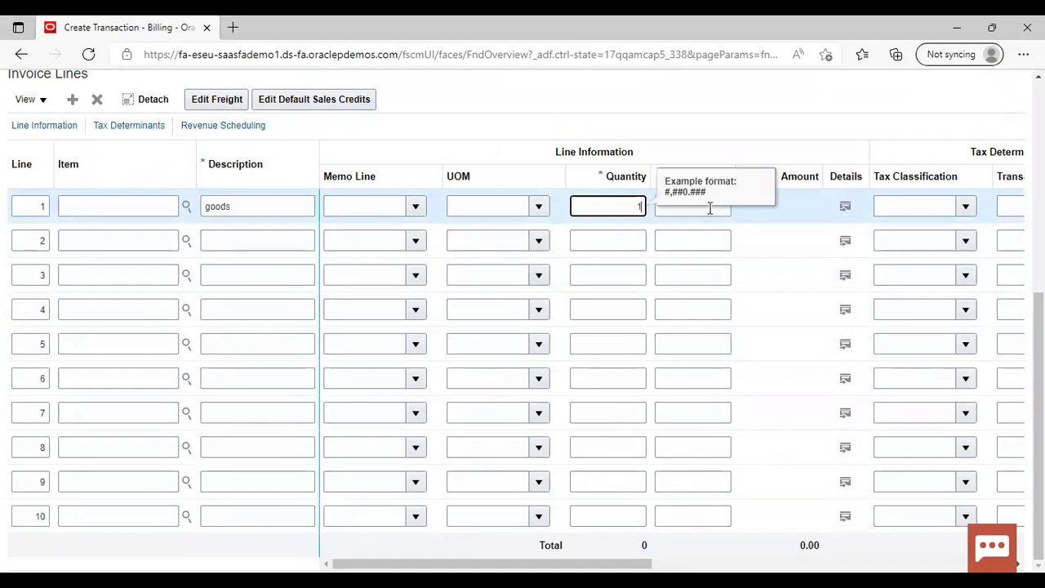
{"action": "left_click", "coordinate": [709, 208]}
{"action": "type", "text": "10120"}
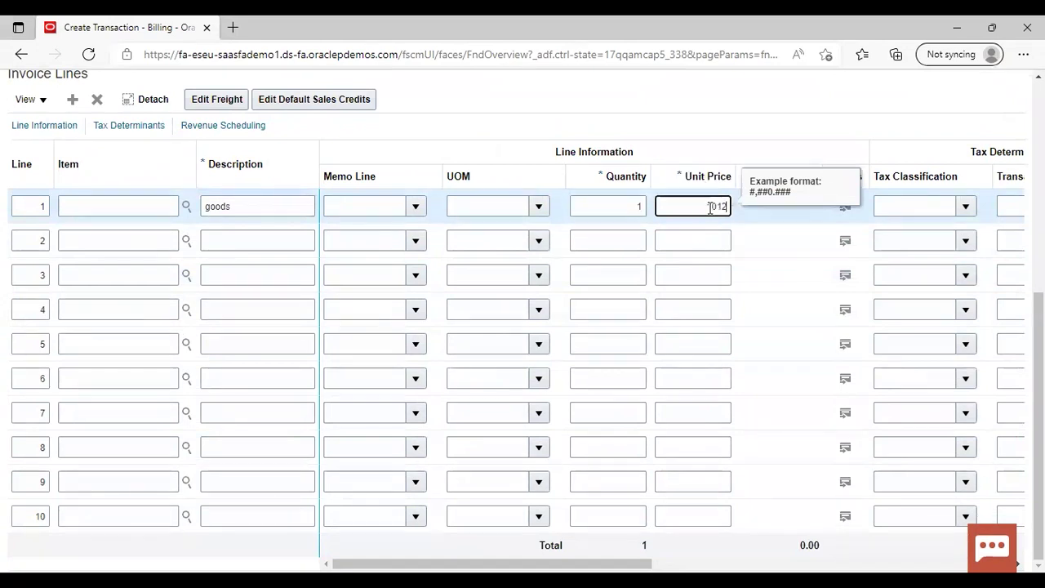
{"action": "left_click", "coordinate": [816, 95]}
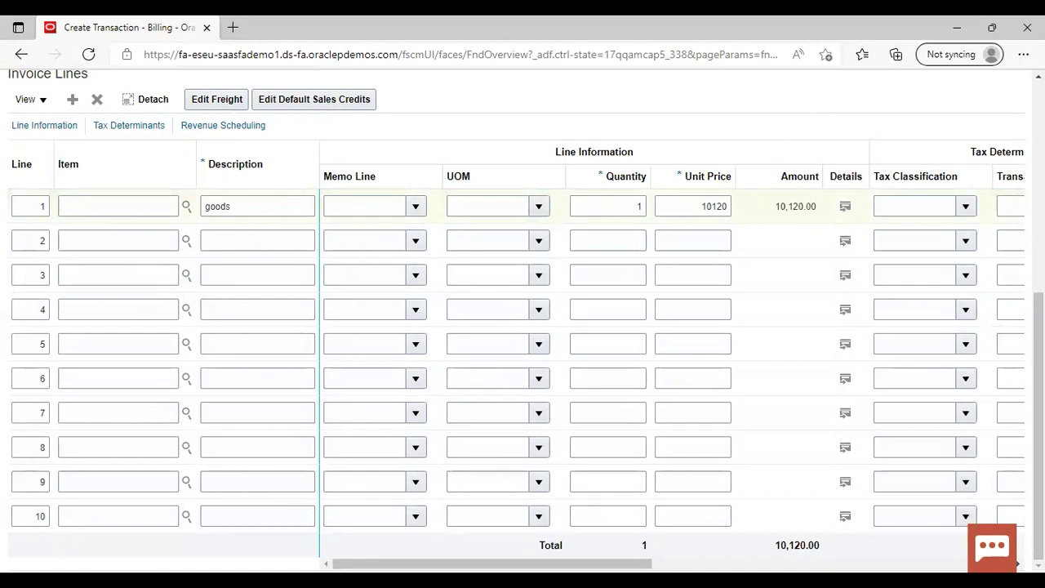
- Complete the Easy Solutions invoice and open it for review
{"action": "scroll", "coordinate": [815, 95], "scroll_direction": "up", "scroll_amount": 4}
{"action": "scroll", "coordinate": [818, 205], "scroll_direction": "up", "scroll_amount": 2}
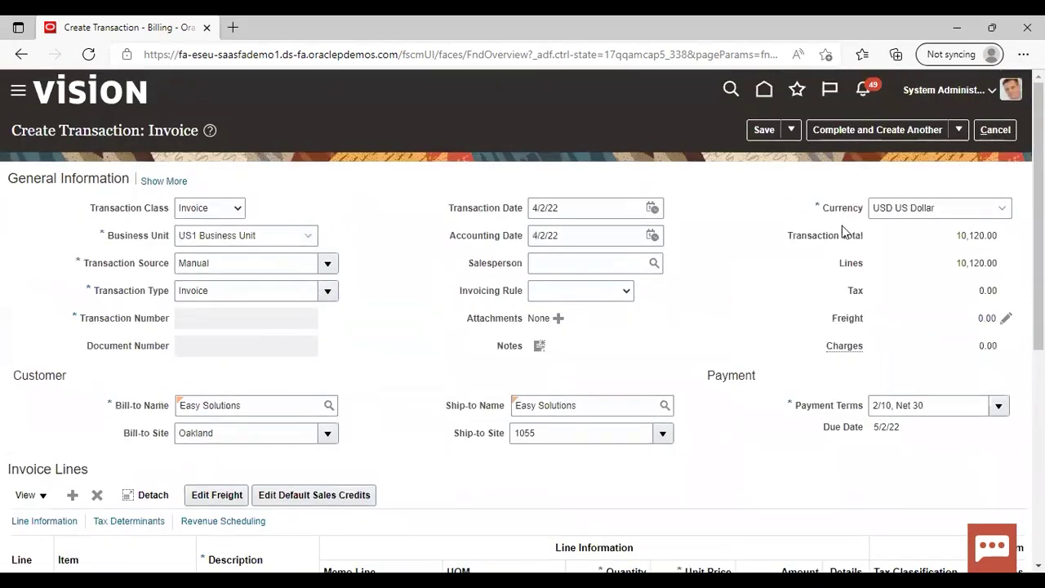
{"action": "left_click", "coordinate": [953, 130]}
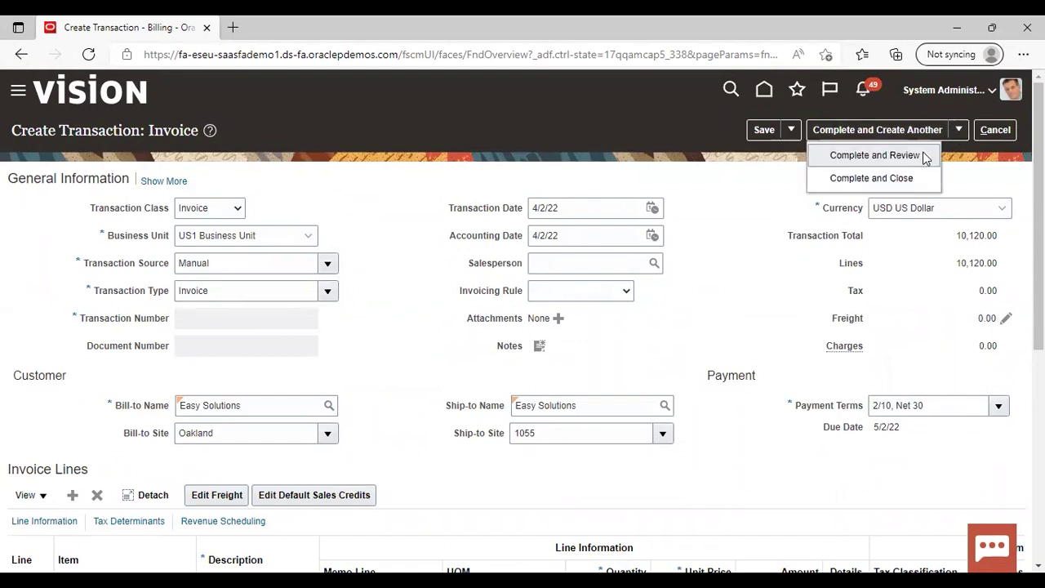
{"action": "left_click", "coordinate": [926, 159]}
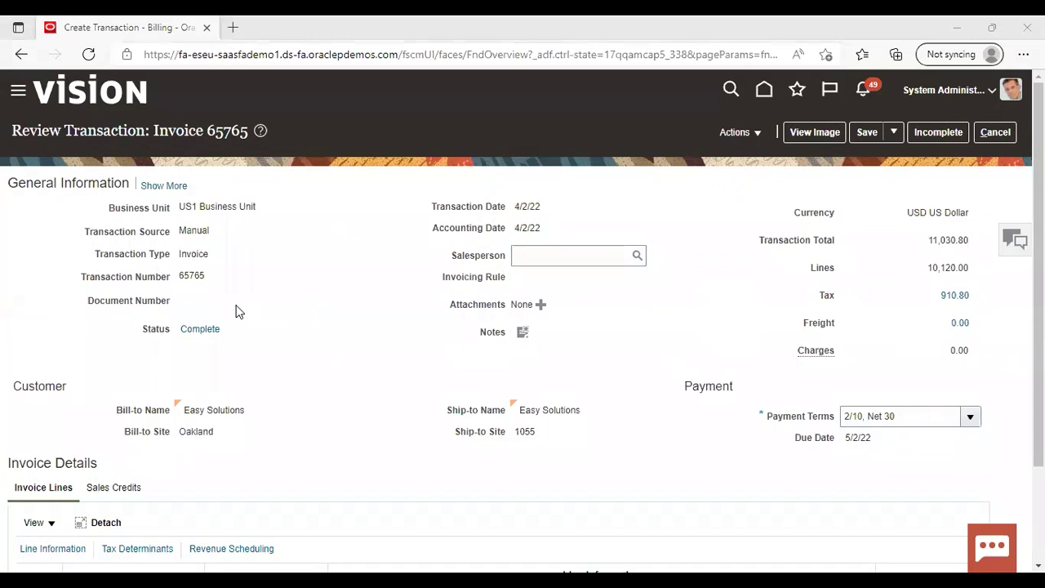
- Select the completed invoice's transaction number, and leave the review page without saving further changes
{"action": "double_click", "coordinate": [203, 276]}
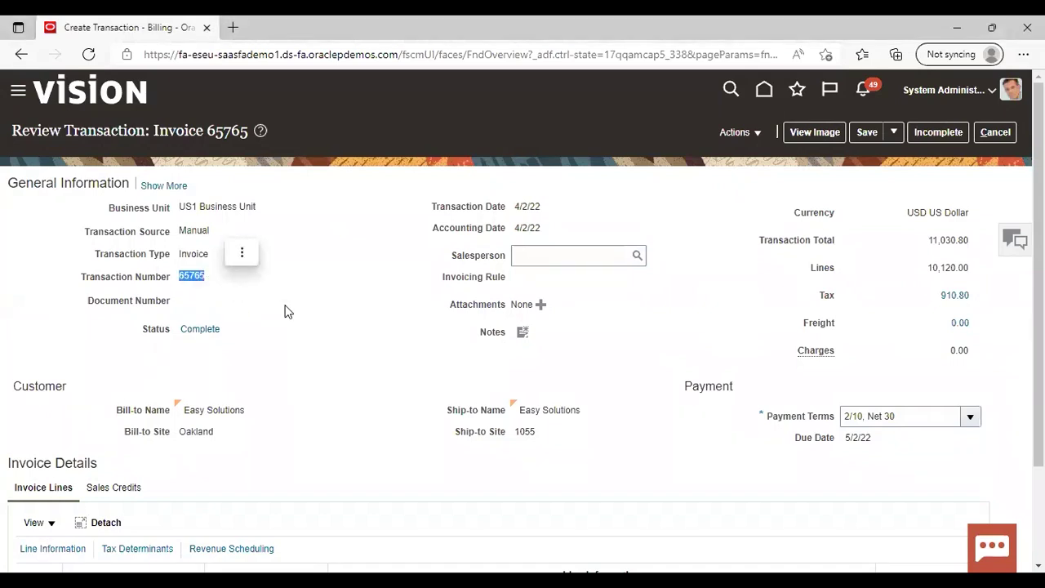
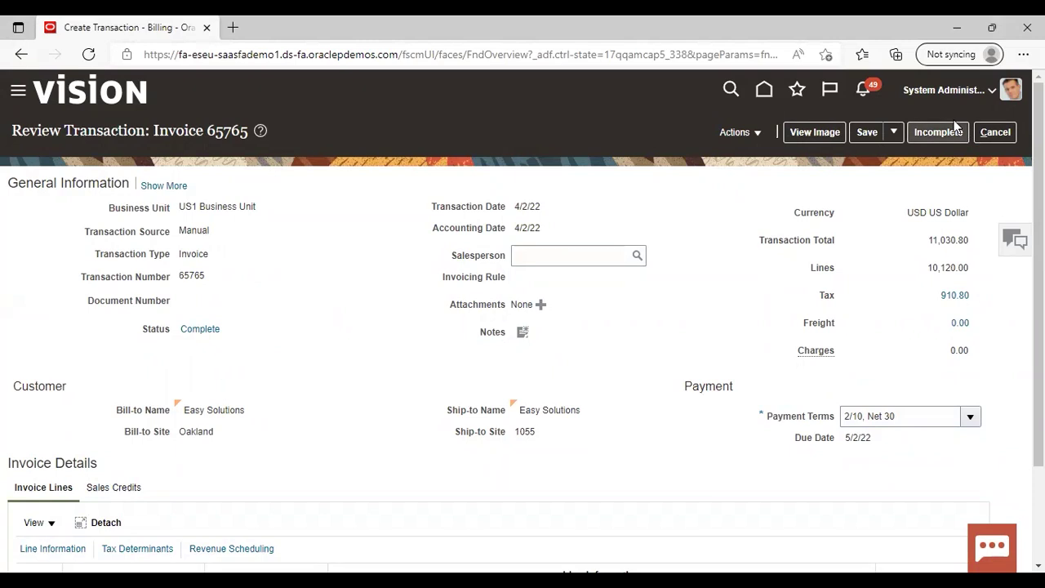
{"action": "left_click", "coordinate": [996, 132]}
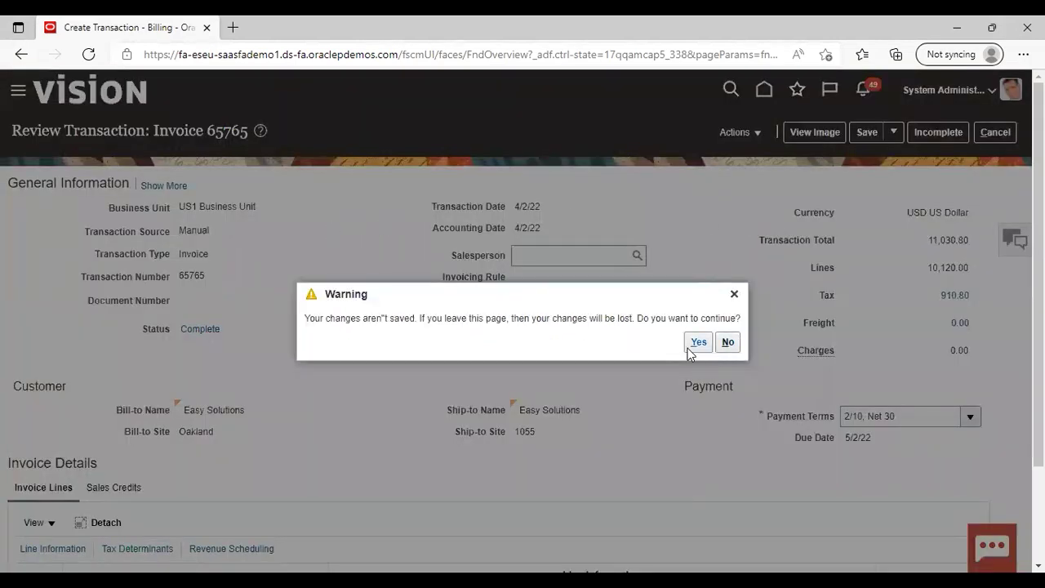
{"action": "left_click", "coordinate": [690, 344]}
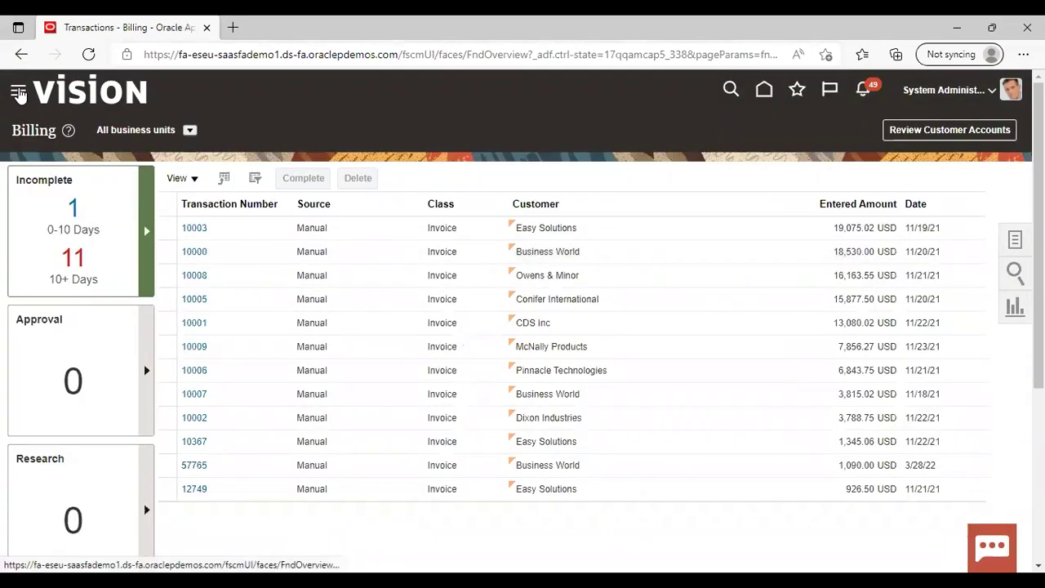
- Go to Accounts Receivable under Receivables and start creating a receipt
{"action": "left_click", "coordinate": [18, 93]}
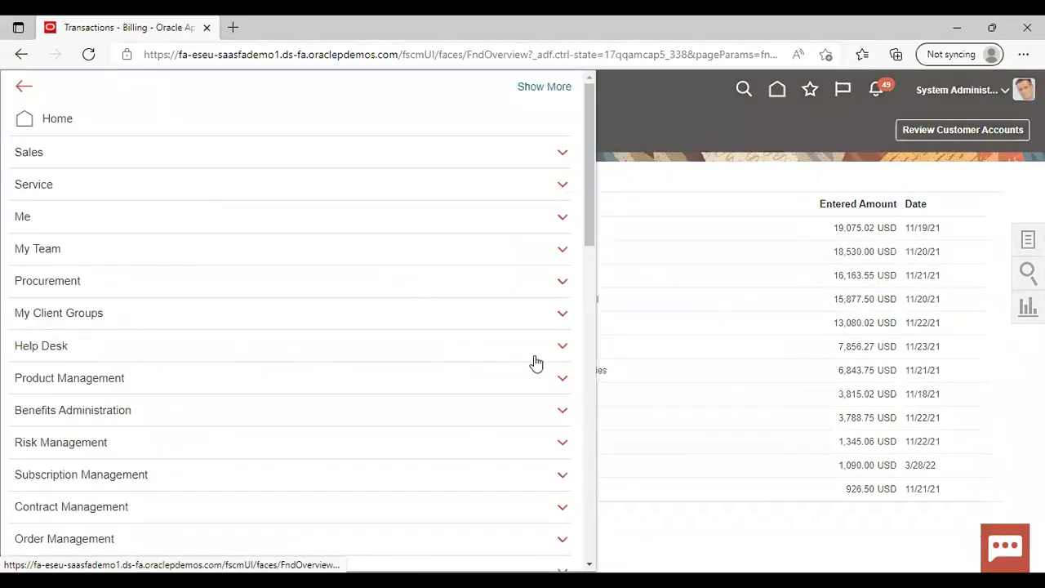
{"action": "scroll", "coordinate": [568, 472], "scroll_direction": "down", "scroll_amount": 5}
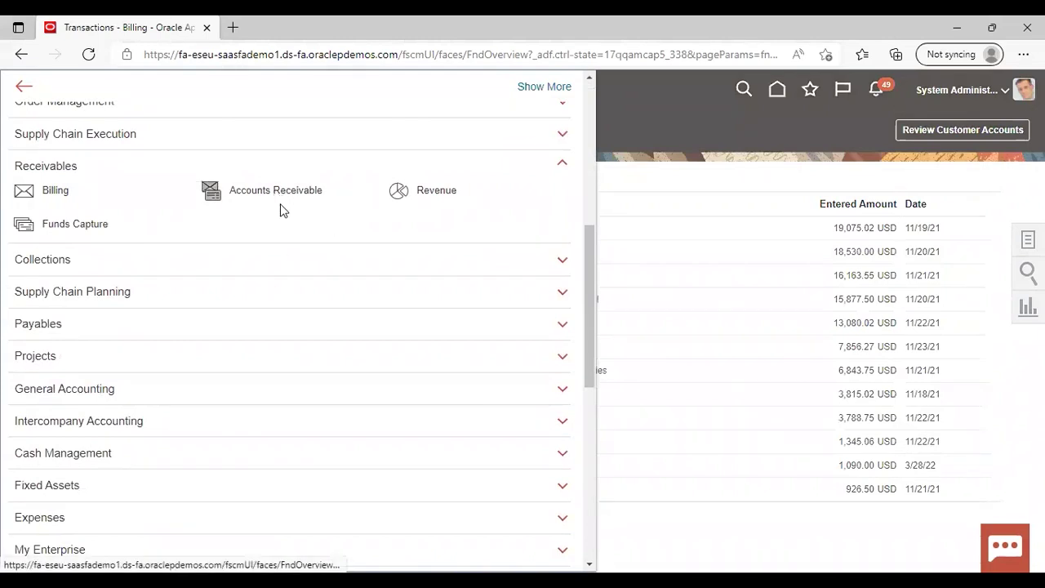
{"action": "left_click", "coordinate": [220, 191]}
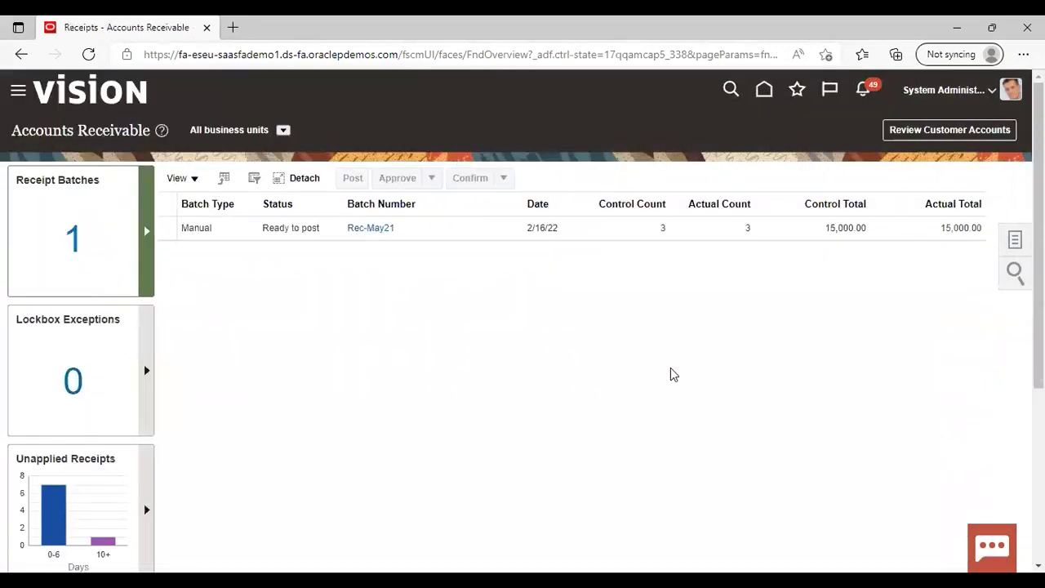
{"action": "left_click", "coordinate": [1015, 242]}
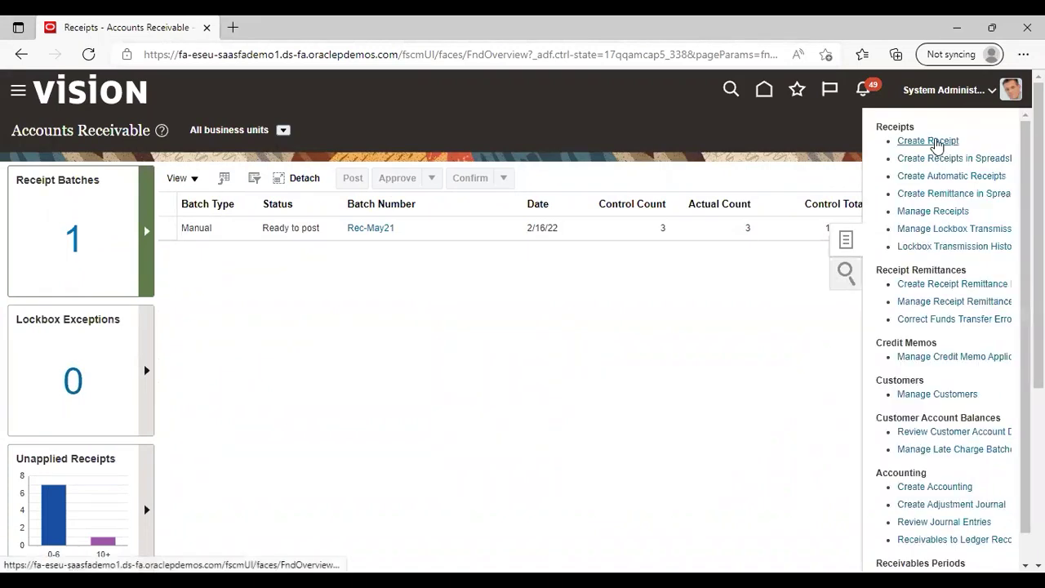
{"action": "left_click", "coordinate": [931, 140]}
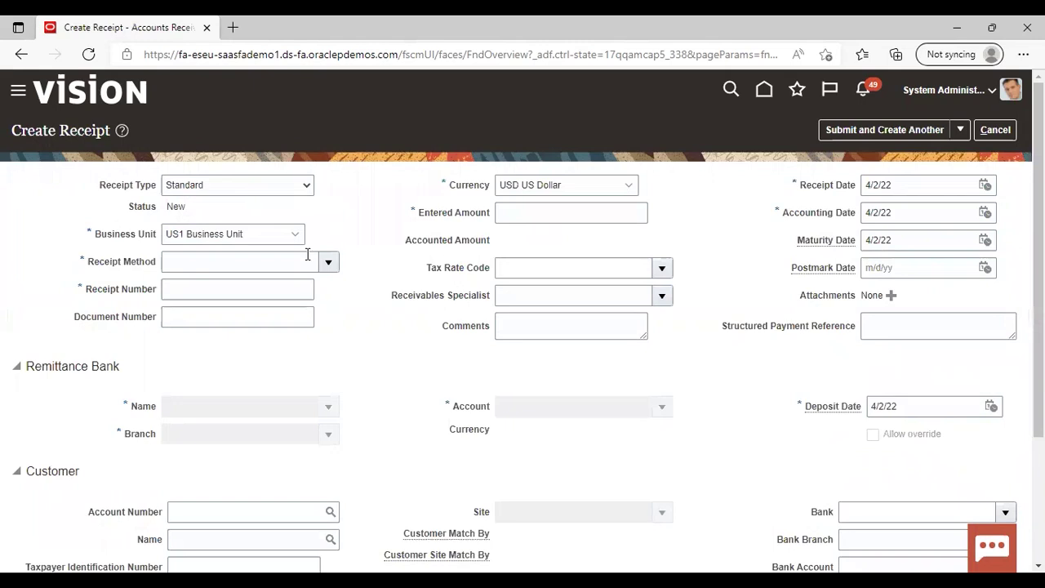
- Set the receipt method to Check (Directly/No Remit) and the receipt number to 7894
{"action": "left_click", "coordinate": [328, 266]}
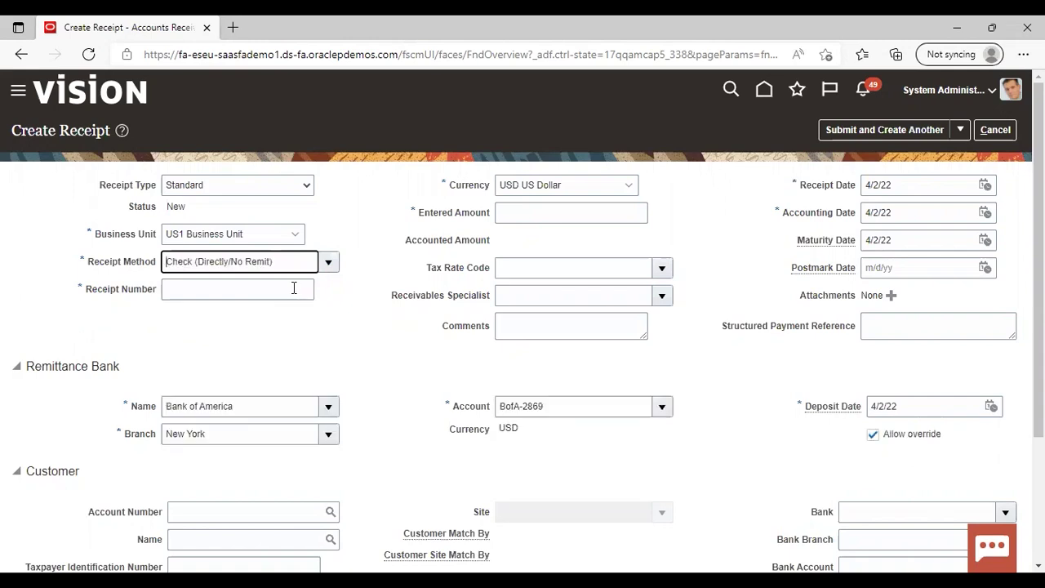
{"action": "left_click", "coordinate": [293, 288]}
{"action": "type", "text": "789"}
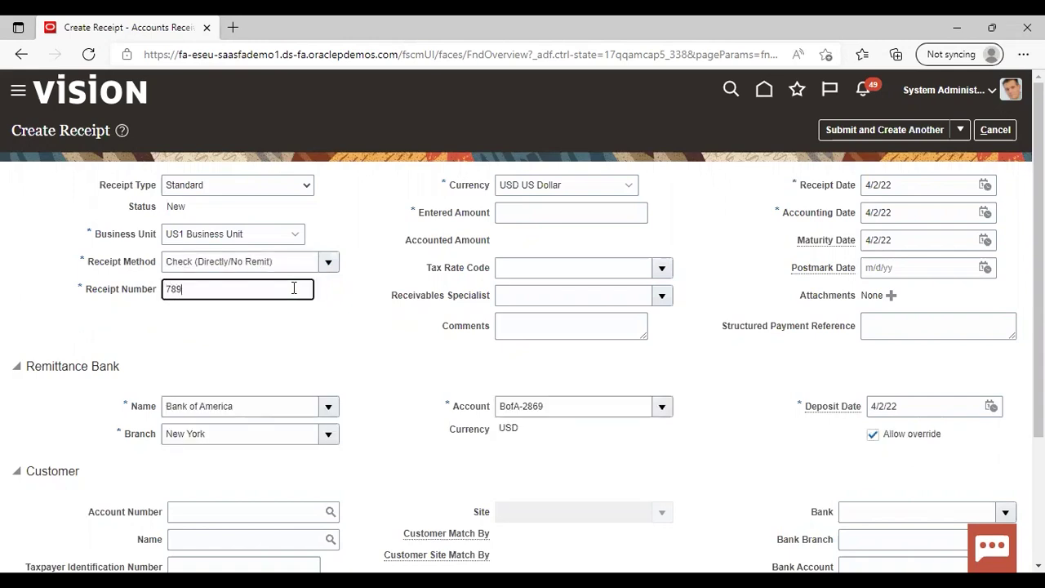
{"action": "type", "text": "4"}
{"action": "left_click", "coordinate": [338, 329]}
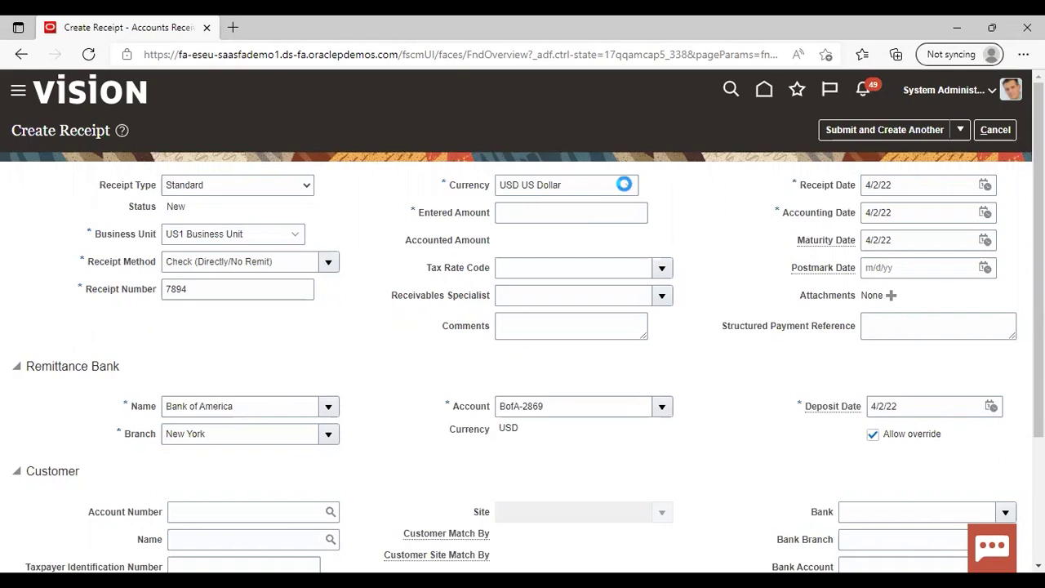
- Set the receipt's currency to INR Indian Rupee and its entered amount to 773920
{"action": "left_click", "coordinate": [580, 185]}
{"action": "key", "text": "BackSpace"}
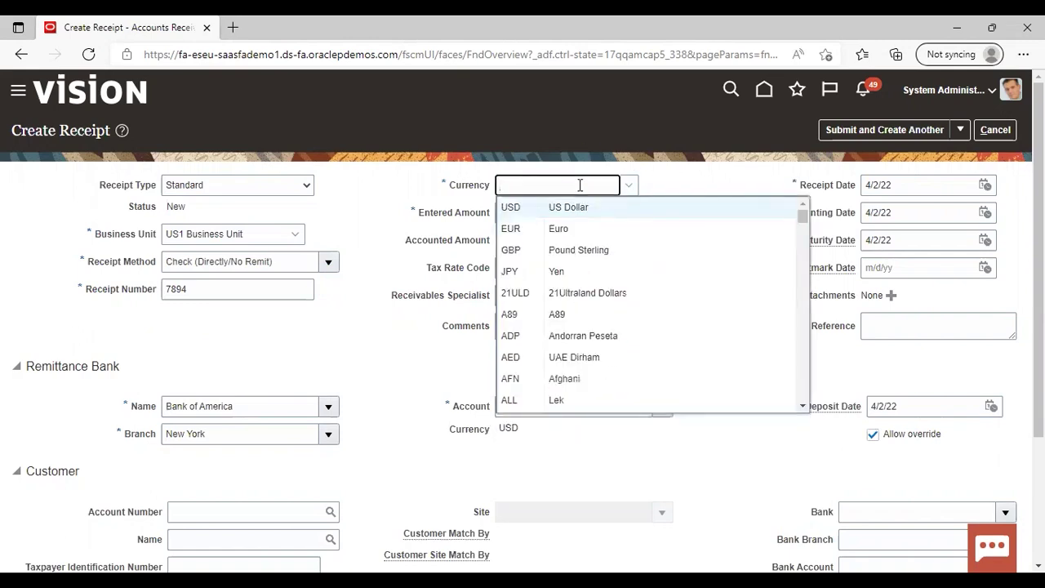
{"action": "type", "text": "inr"}
{"action": "key", "text": "Return"}
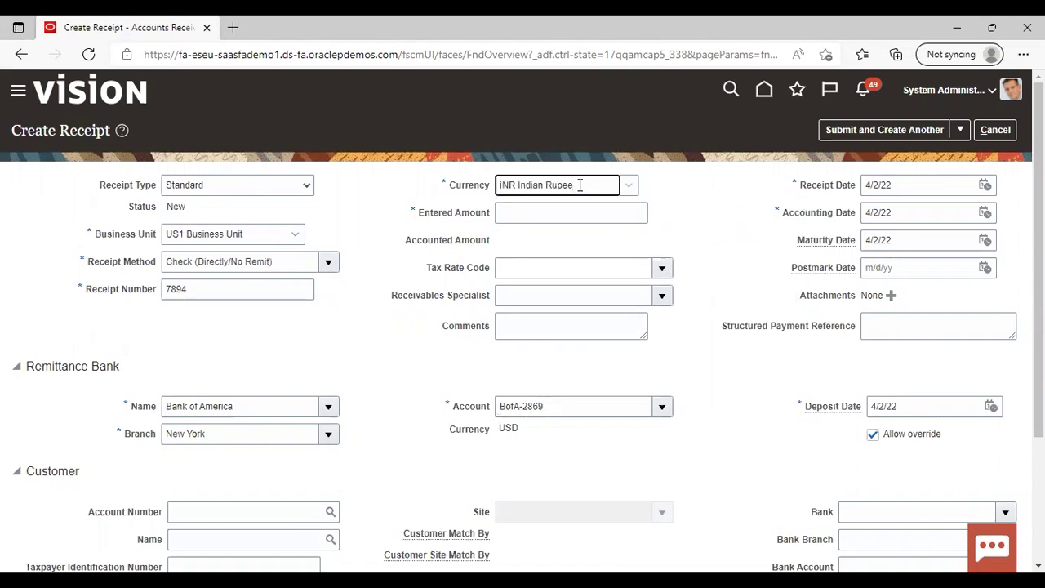
{"action": "left_click", "coordinate": [621, 207]}
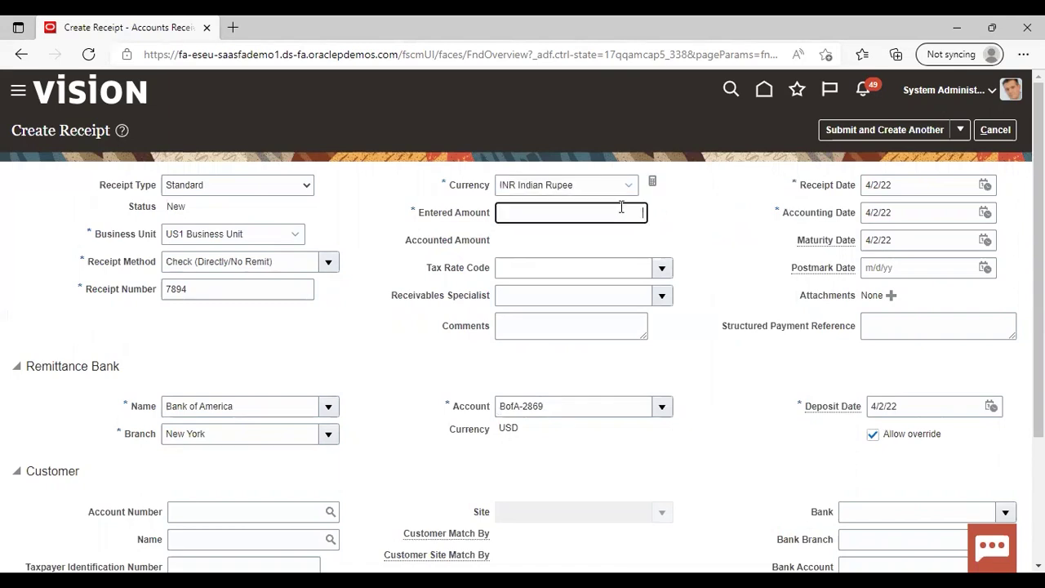
{"action": "type", "text": "77"}
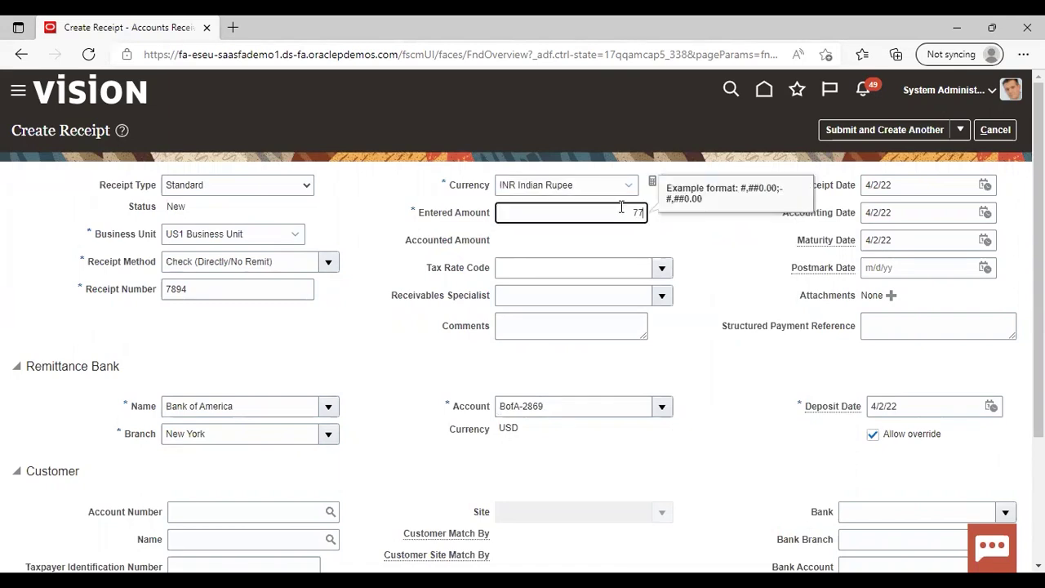
{"action": "type", "text": "3920"}
{"action": "left_click", "coordinate": [692, 377]}
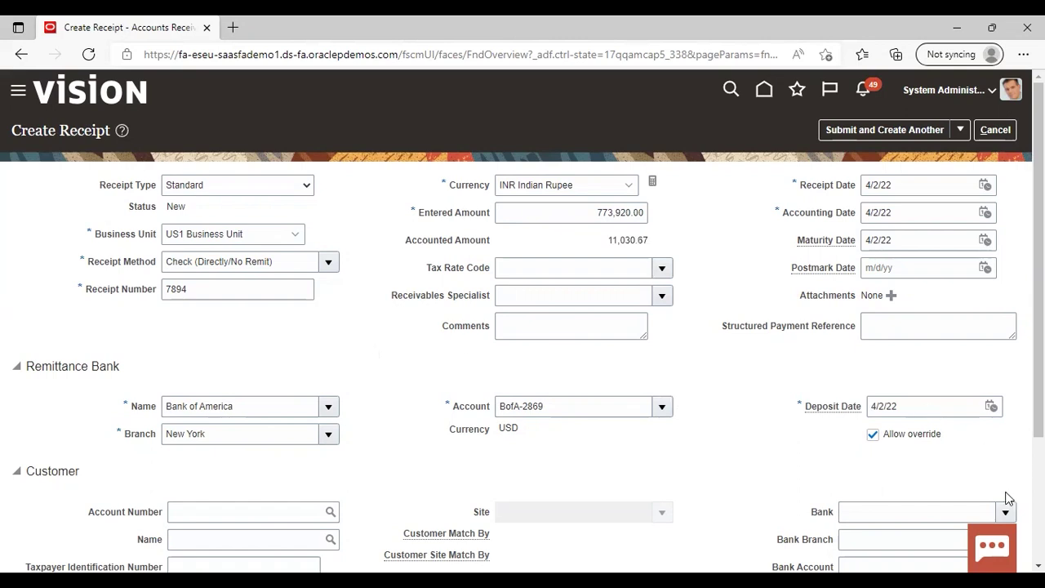
- Search for "easy" and set Easy Solutions with the Oakland site as the receipt's customer
{"action": "scroll", "coordinate": [471, 282], "scroll_direction": "down", "scroll_amount": 3}
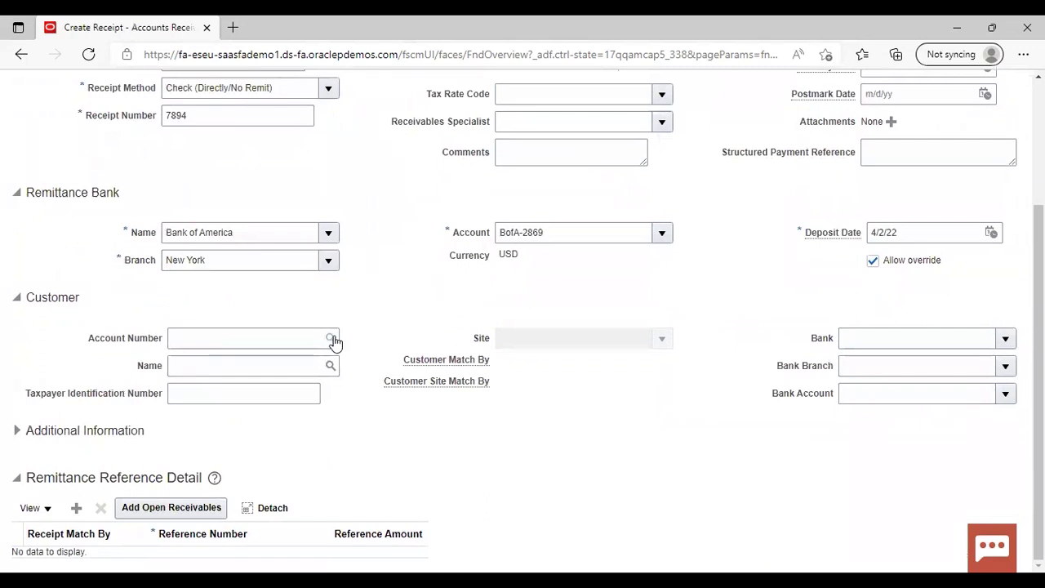
{"action": "left_click", "coordinate": [333, 341]}
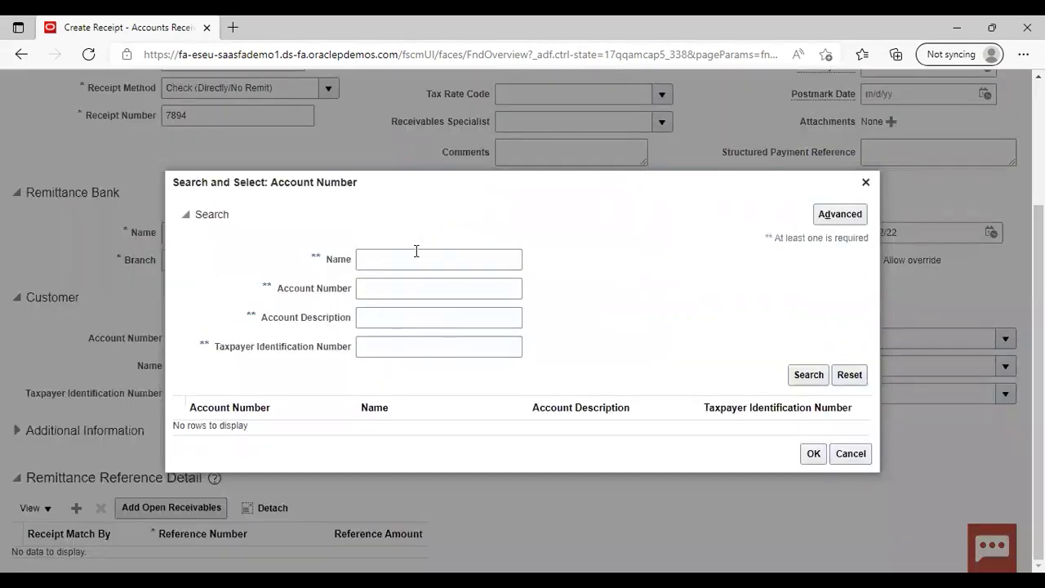
{"action": "left_click", "coordinate": [416, 253]}
{"action": "type", "text": "sasy"}
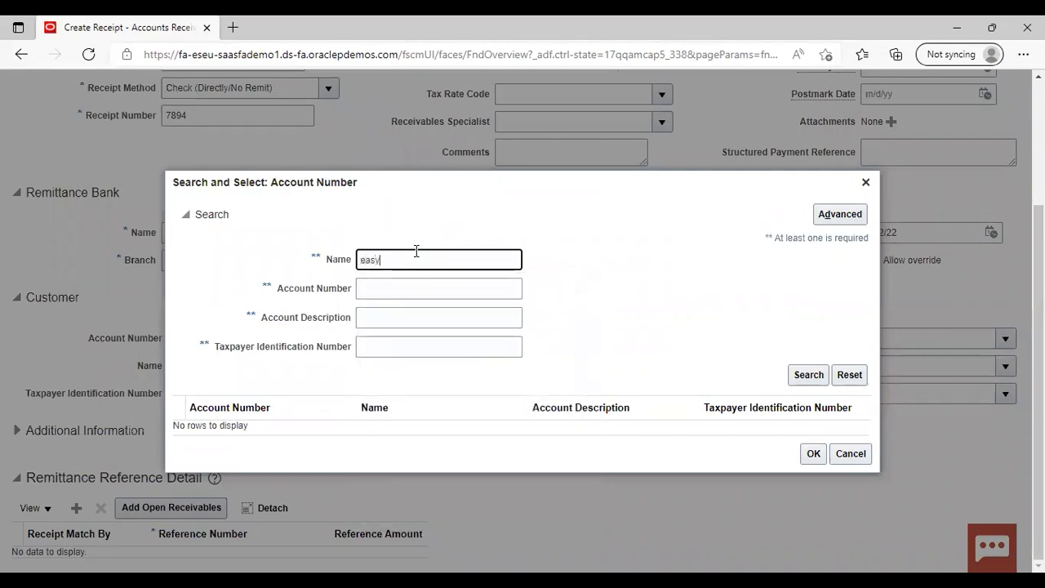
{"action": "key", "text": "Return"}
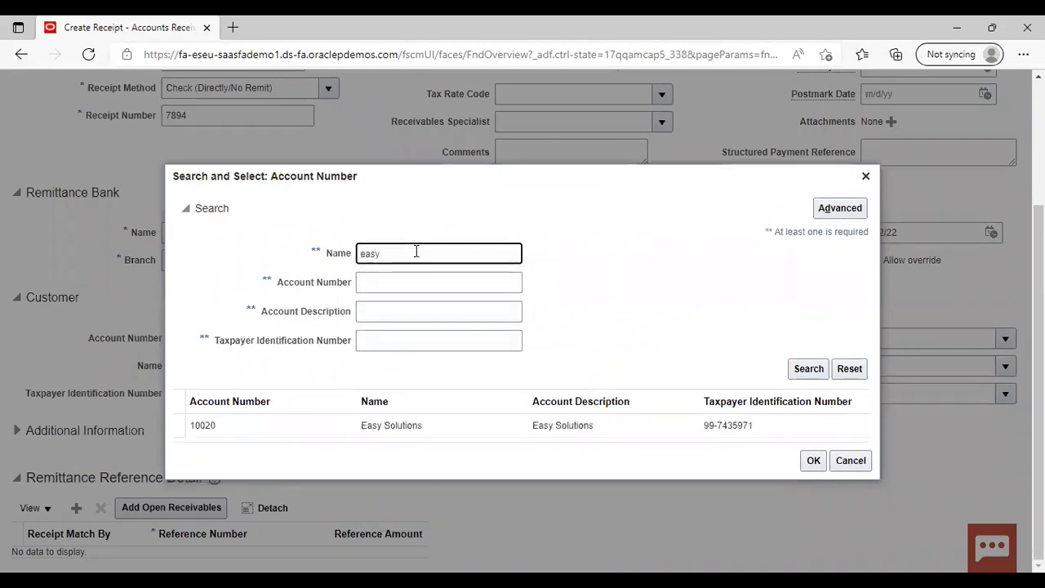
{"action": "left_click", "coordinate": [282, 428]}
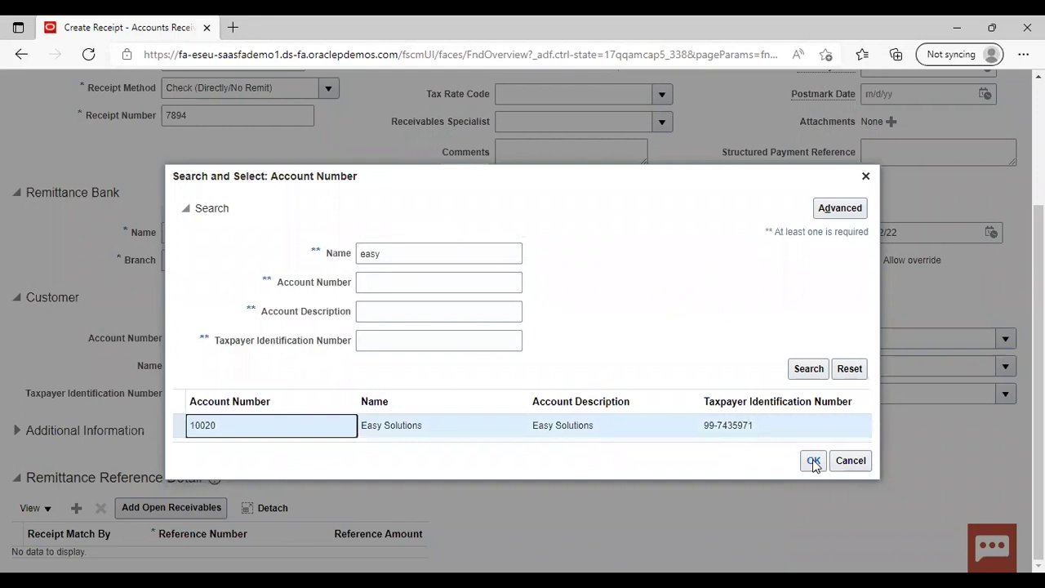
{"action": "left_click", "coordinate": [813, 460]}
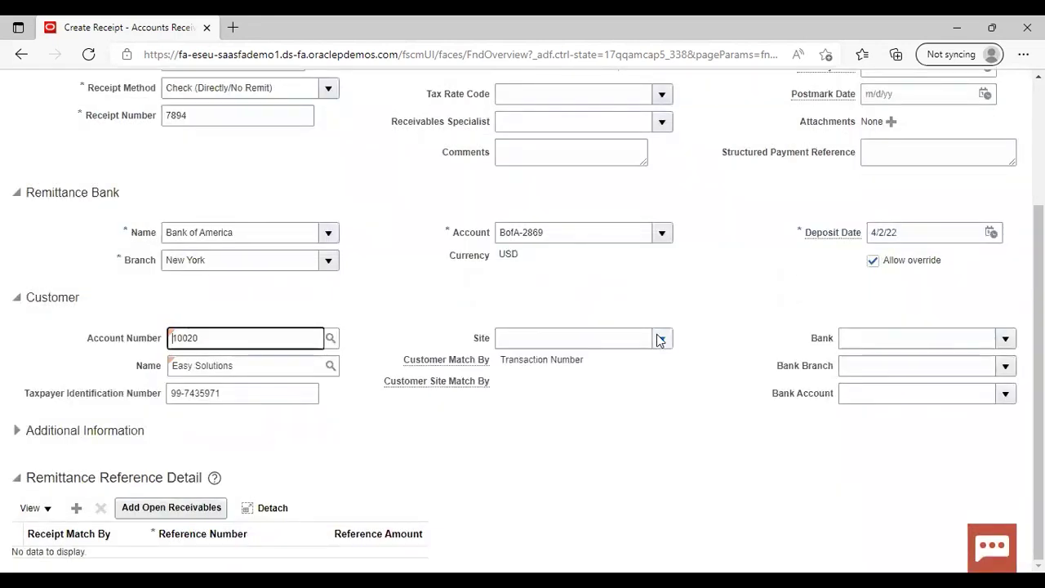
{"action": "left_click", "coordinate": [659, 339]}
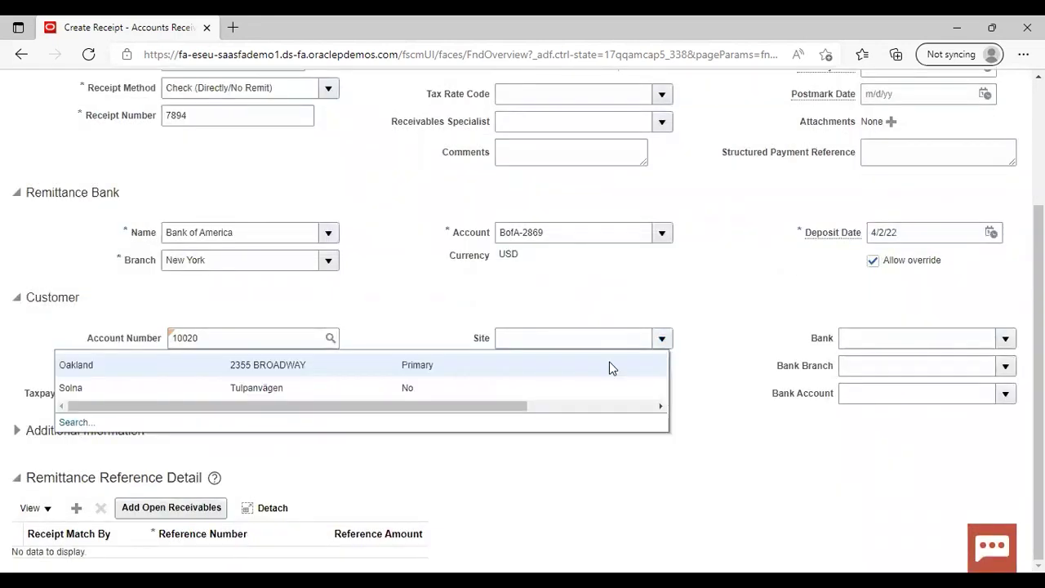
{"action": "left_click", "coordinate": [653, 411]}
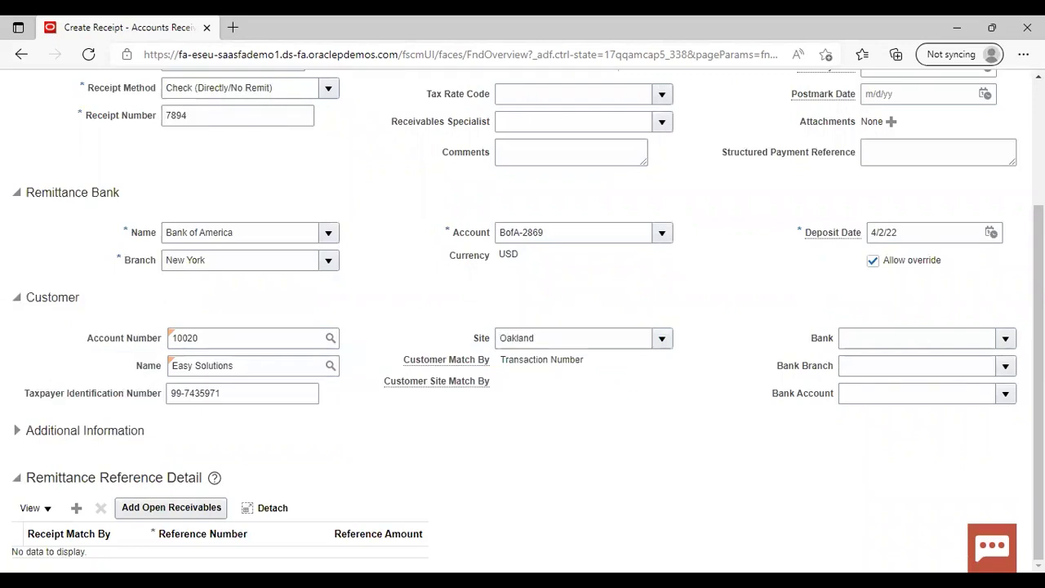
- Submit the receipt and open it for manual application
{"action": "scroll", "coordinate": [809, 274], "scroll_direction": "up", "scroll_amount": 3}
{"action": "left_click", "coordinate": [959, 131]}
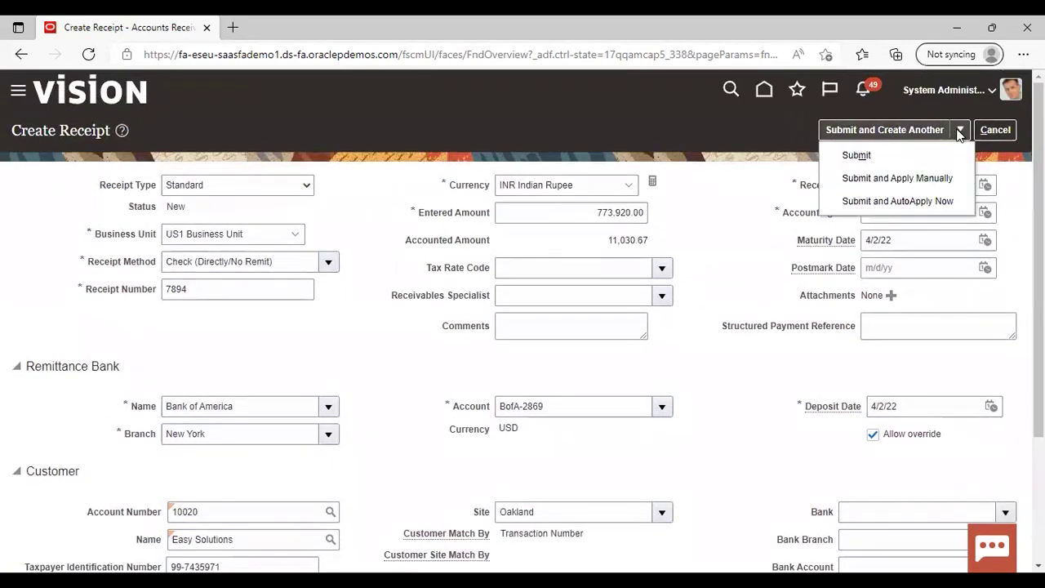
{"action": "left_click", "coordinate": [911, 175]}
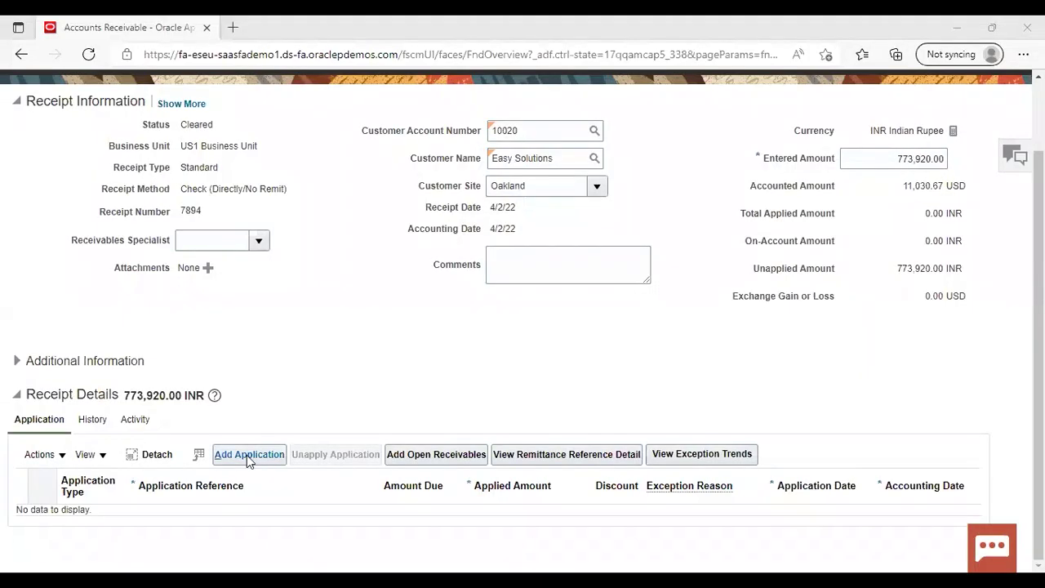
- Add an application to the receipt that references transaction 65765
{"action": "left_click", "coordinate": [246, 455]}
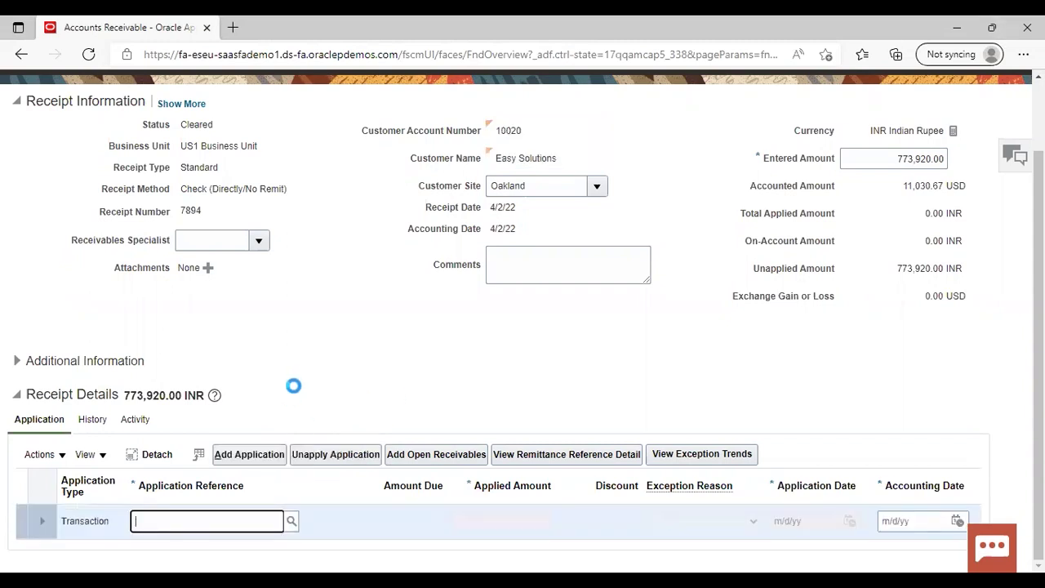
{"action": "type", "text": "65765"}
{"action": "key", "text": "Tab"}
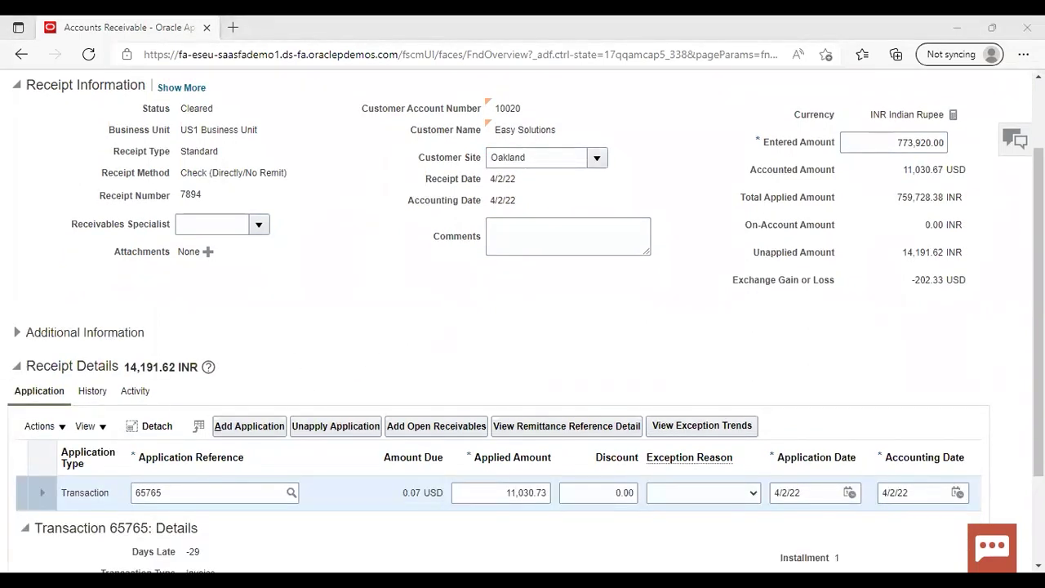
{"action": "scroll", "coordinate": [528, 355], "scroll_direction": "up", "scroll_amount": 2}
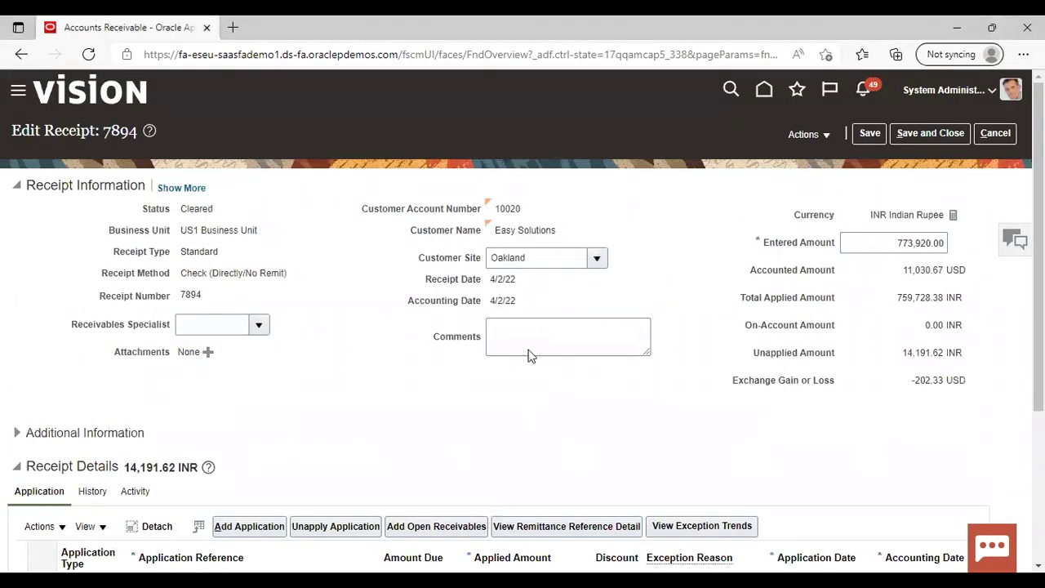